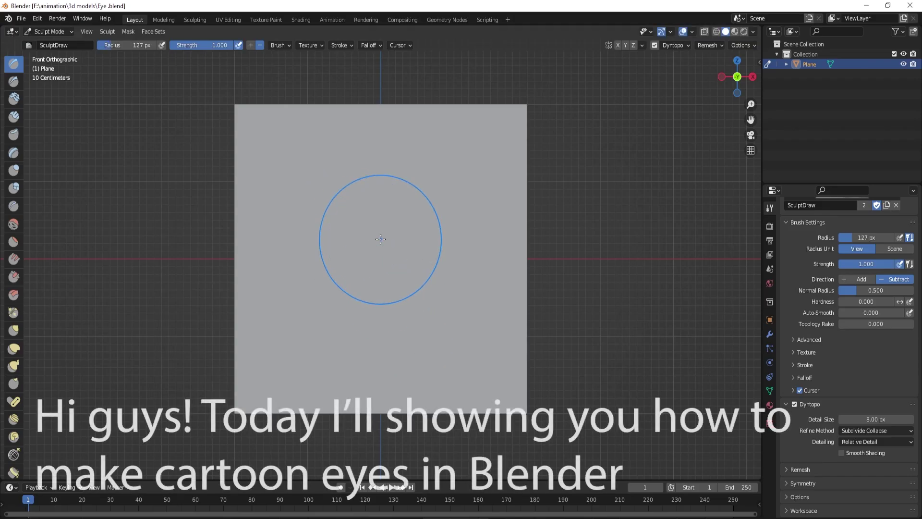
Build up the eye bulge with Clay Strips at 0.2 strength and smooth it
click(14, 117)
key(shift+f)
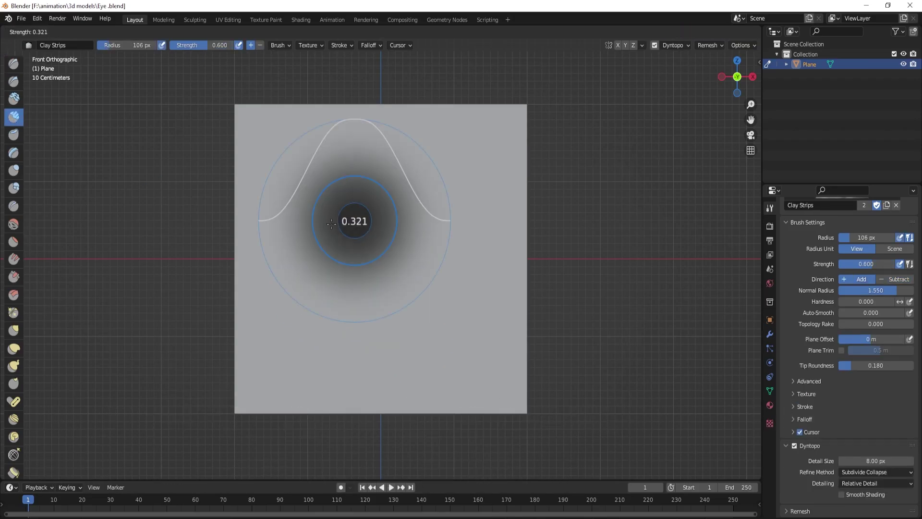
click(336, 222)
mouse_move(336, 222)
mouse_down()
mouse_move(398, 253)
mouse_move(288, 309)
mouse_move(386, 276)
mouse_up()
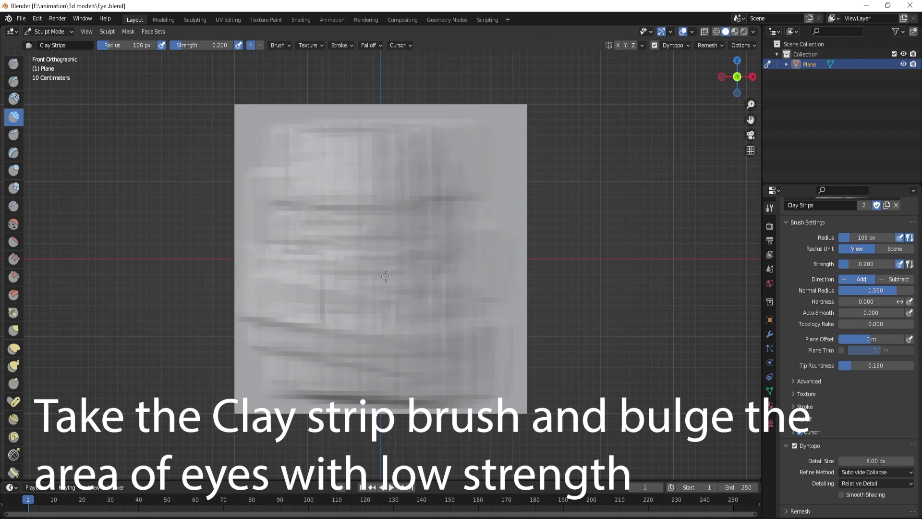
shift+drag(350, 350, 433, 122)
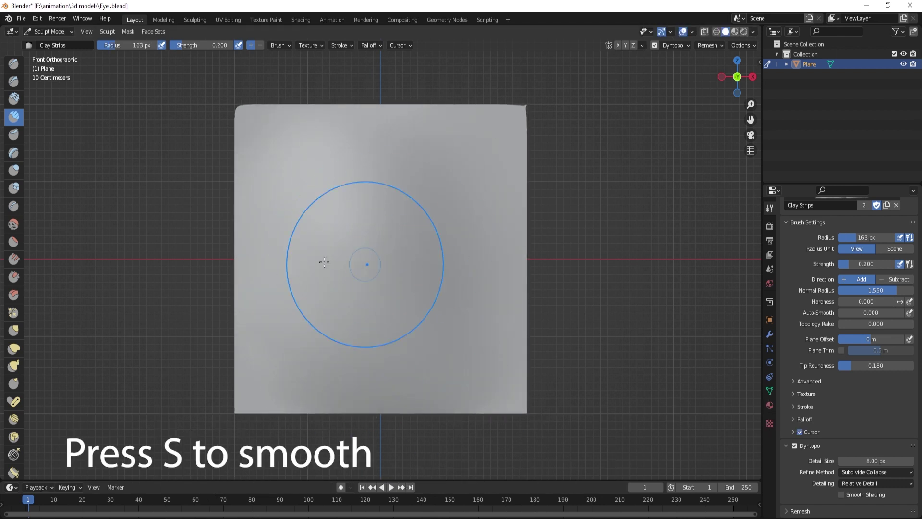
Carve a creased groove around the eye and pull the bulge's top upward with Grab
click(14, 207)
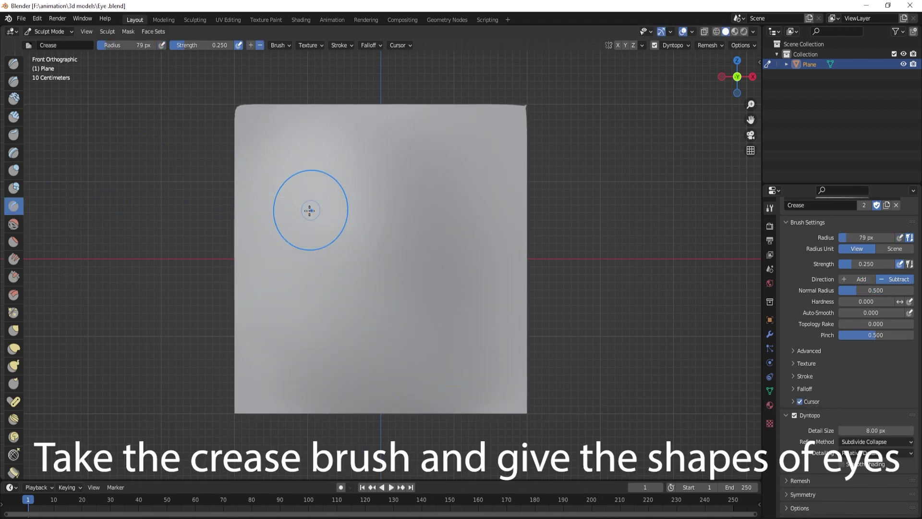
drag(338, 199, 398, 200)
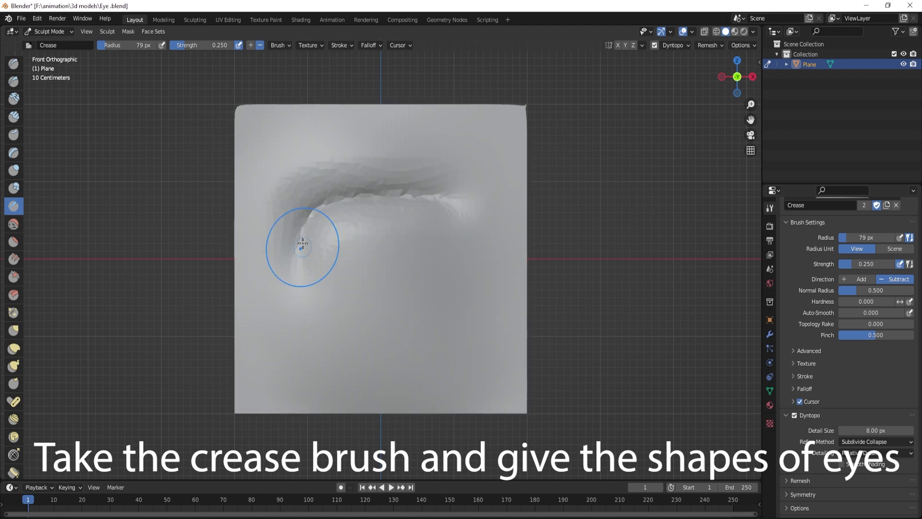
drag(322, 347, 327, 362)
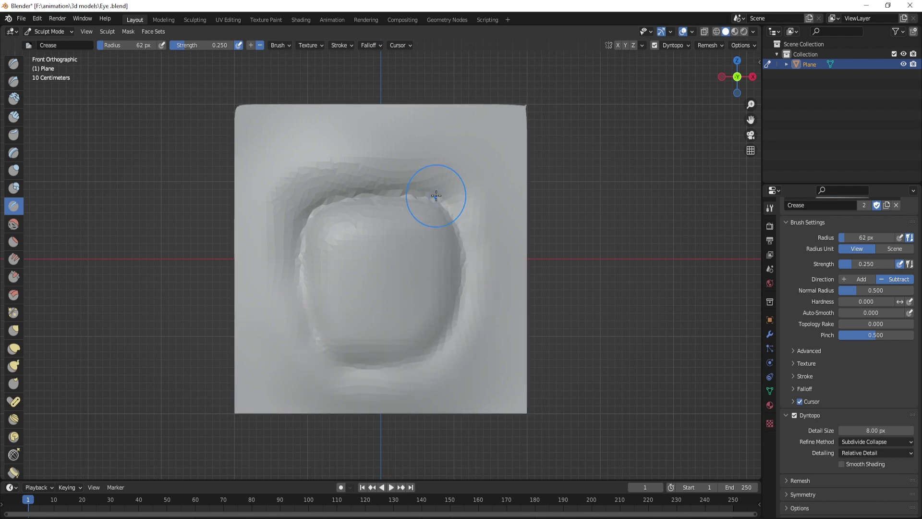
key(g)
drag(375, 182, 382, 166)
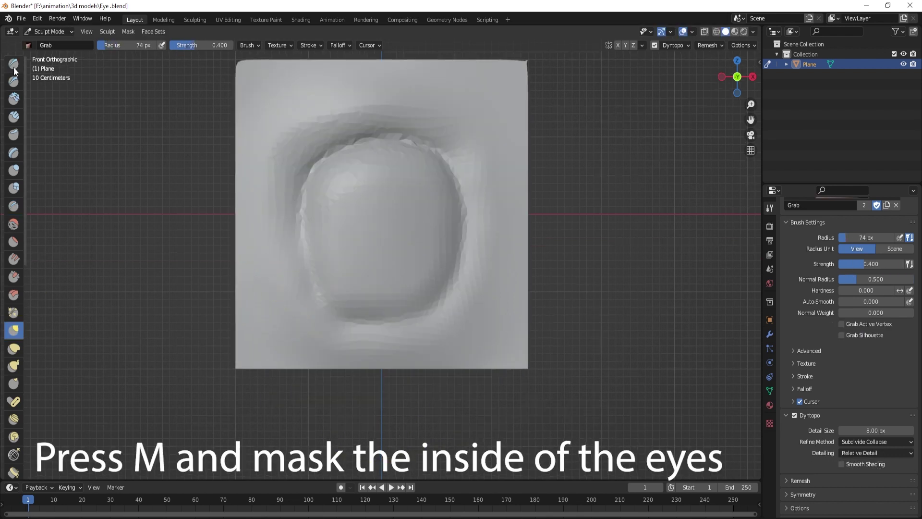
Paint a mask over the eye's interior and lower edge, then invert it
key(m)
scroll(354, 376, up, 1)
drag(364, 237, 352, 172)
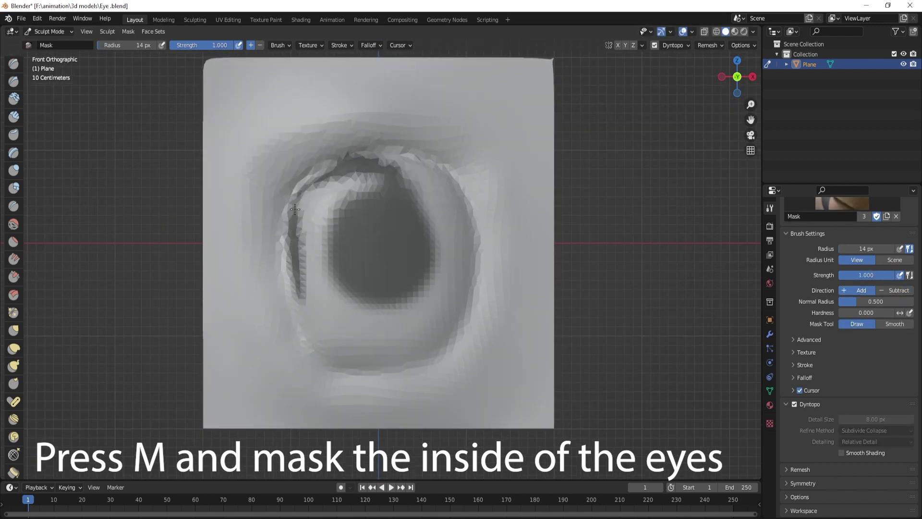
drag(309, 334, 389, 365)
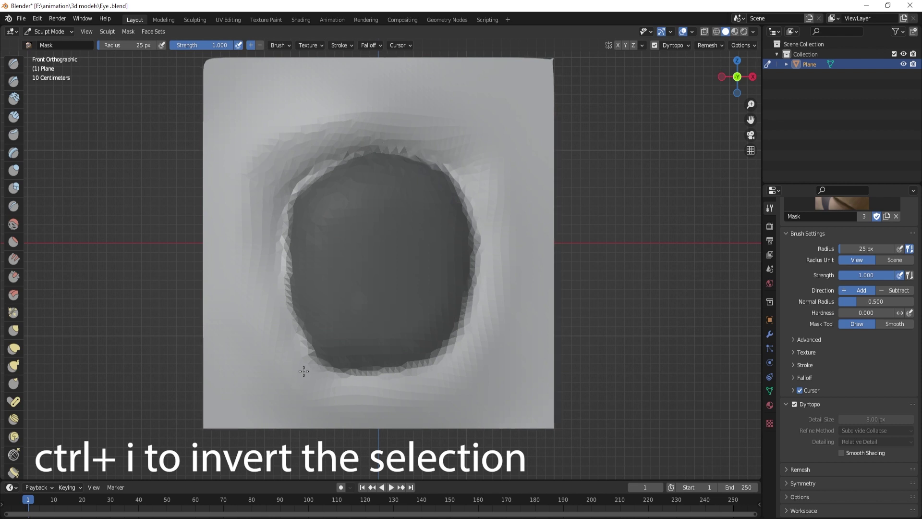
key(ctrl+i)
Orbit to a side view of the plane with the Grab brush active
scroll(402, 290, down, 2)
mouse_move(391, 278)
middle_down()
mouse_move(436, 264)
mouse_move(297, 159)
mouse_move(463, 275)
middle_up()
key(KP_3)
key(g)
Shrink the Grab brush and push the unmasked surrounding surface further back
key(KP_7)
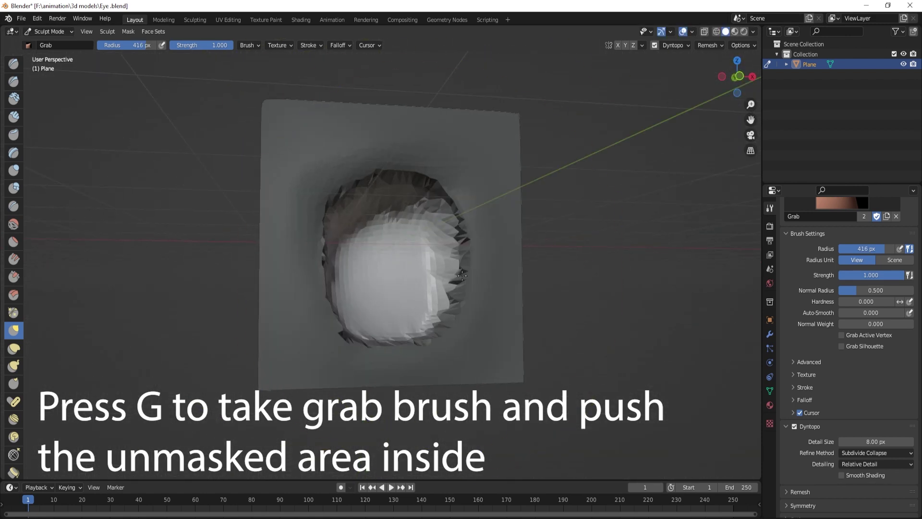
key(f)
click(344, 195)
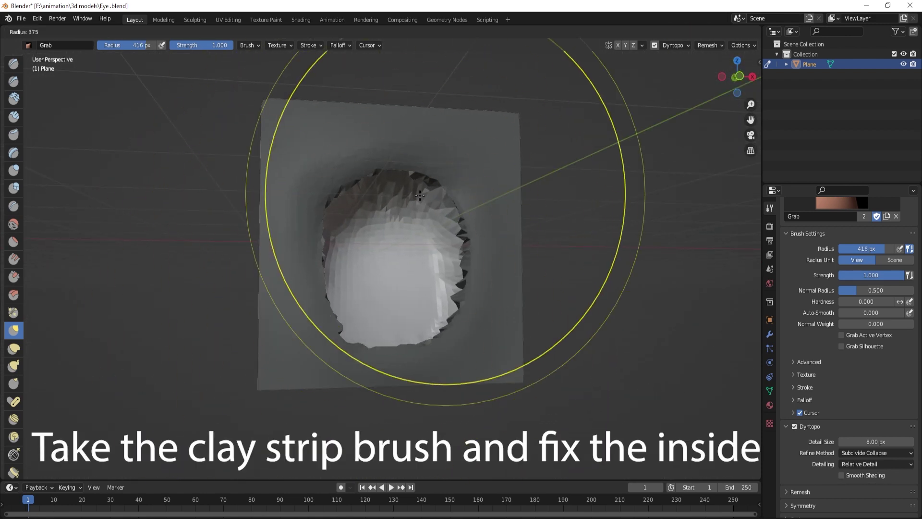
scroll(340, 392, up, 3)
Fill in the hole's rough inner wall with Clay Strips, checking it from several angles
click(14, 116)
mouse_move(320, 309)
middle_down()
mouse_move(452, 322)
mouse_move(402, 226)
mouse_move(370, 216)
mouse_move(346, 253)
mouse_move(324, 181)
middle_up()
drag(323, 181, 317, 337)
mouse_move(317, 336)
middle_down()
mouse_move(319, 350)
mouse_move(549, 356)
mouse_move(525, 221)
middle_up()
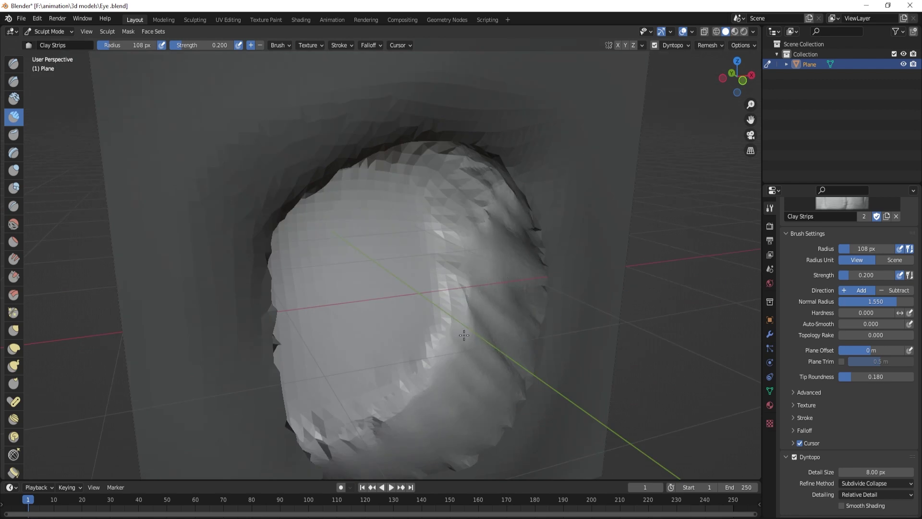
middle_drag(464, 335, 473, 122)
middle_drag(543, 222, 399, 266)
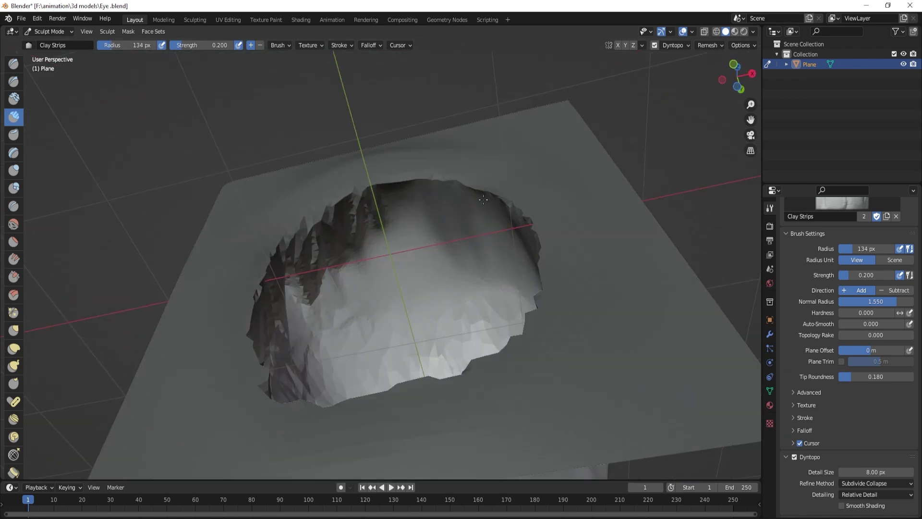
middle_drag(338, 295, 296, 233)
middle_drag(301, 317, 401, 377)
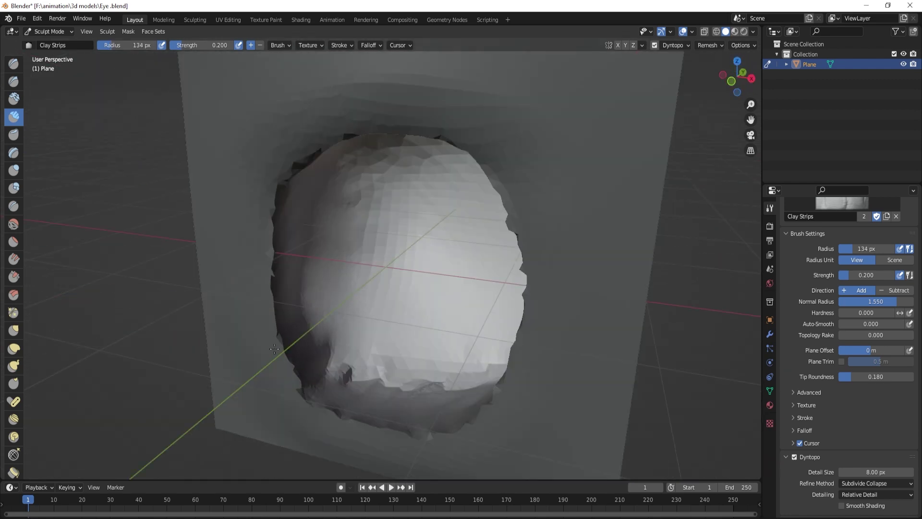
scroll(257, 216, up, 3)
Save the file, then smooth and reshape the eyeball bulge and its rim
key(ctrl+s)
scroll(322, 258, up, 2)
mouse_move(322, 258)
mouse_down()
mouse_move(418, 288)
mouse_move(356, 241)
mouse_up()
scroll(408, 265, down, 5)
drag(408, 265, 405, 267)
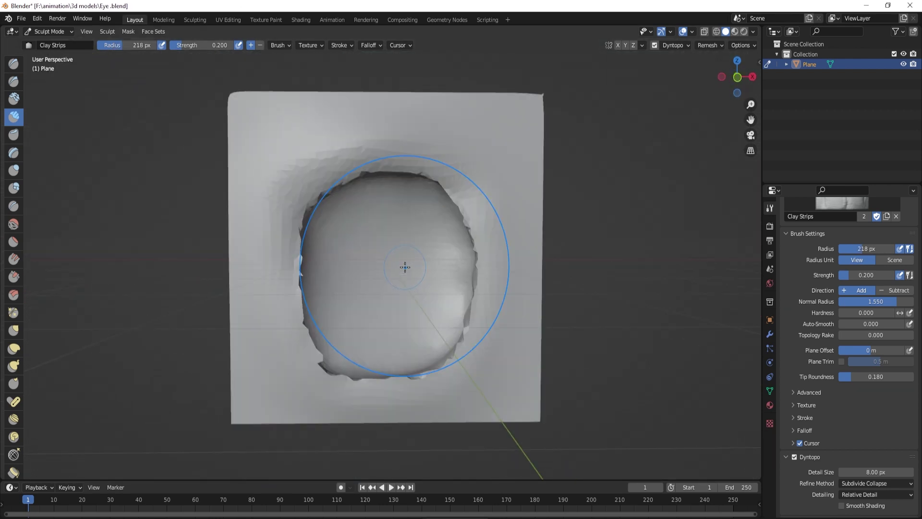
click(13, 64)
Enlarge the Draw brush and smooth the hole's jagged lower and right rim
scroll(351, 195, up, 4)
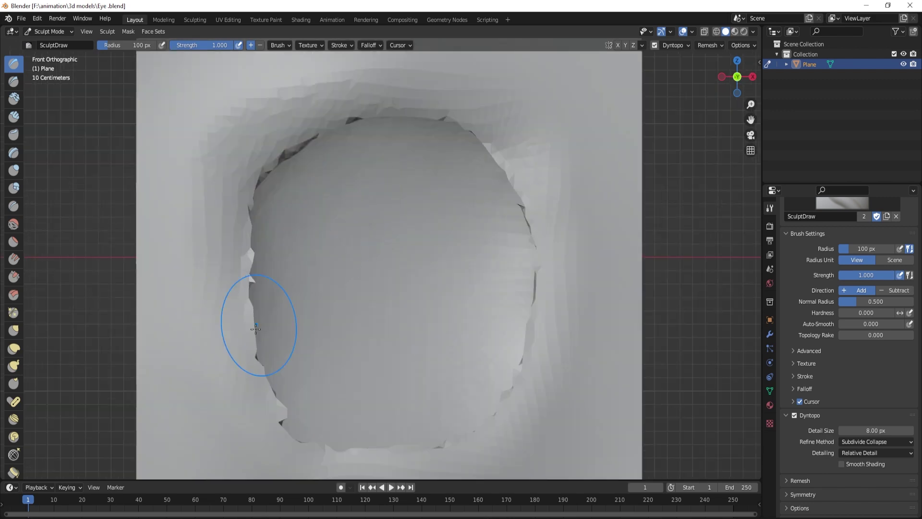
scroll(258, 350, up, 2)
key(f)
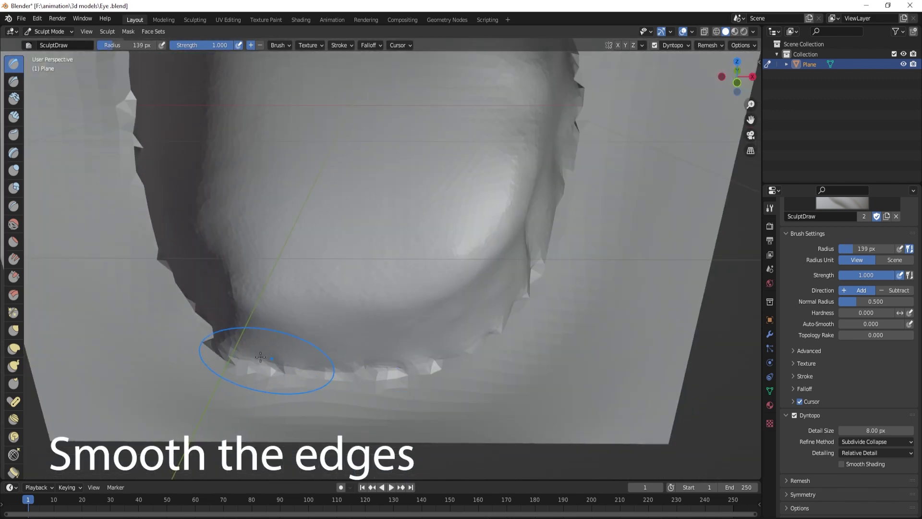
mouse_move(257, 366)
shift+mouse_down()
mouse_move(401, 381)
mouse_move(540, 242)
shift+mouse_up()
key(f)
scroll(540, 242, down, 3)
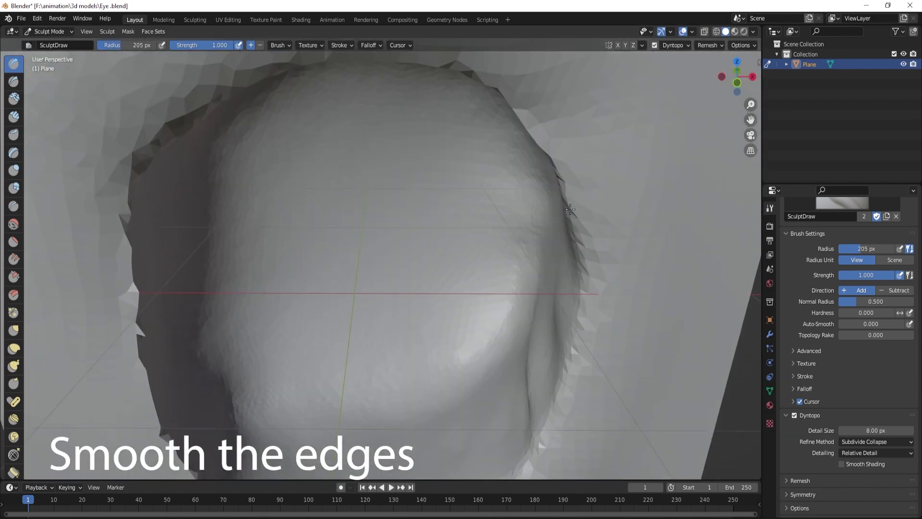
scroll(502, 128, down, 1)
middle_drag(503, 128, 332, 82)
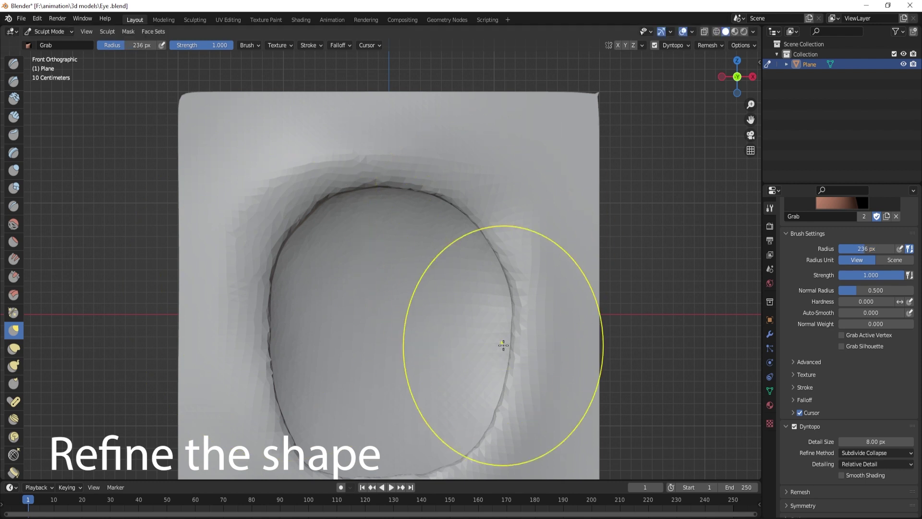
Set the SculptDraw brush strength to 0.261 and save the file
scroll(317, 316, up, 3)
key(x)
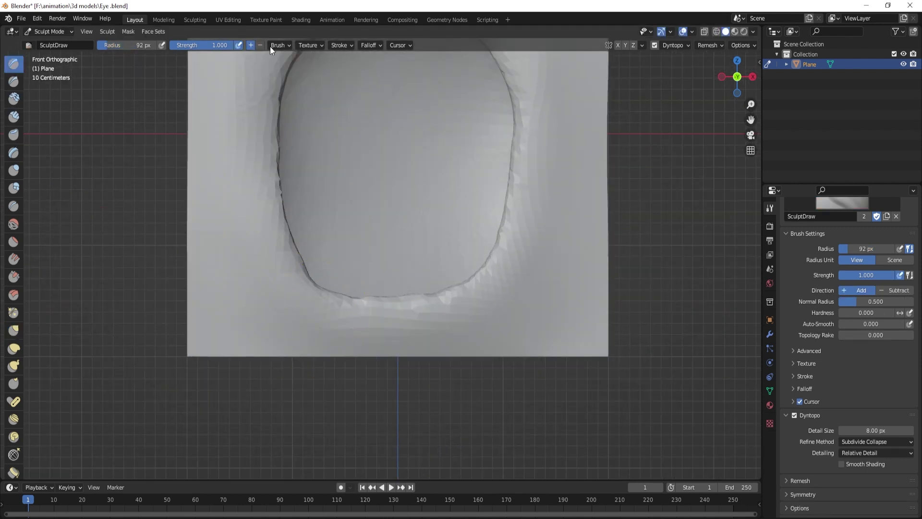
scroll(289, 336, up, 2)
key(shift+f)
click(227, 368)
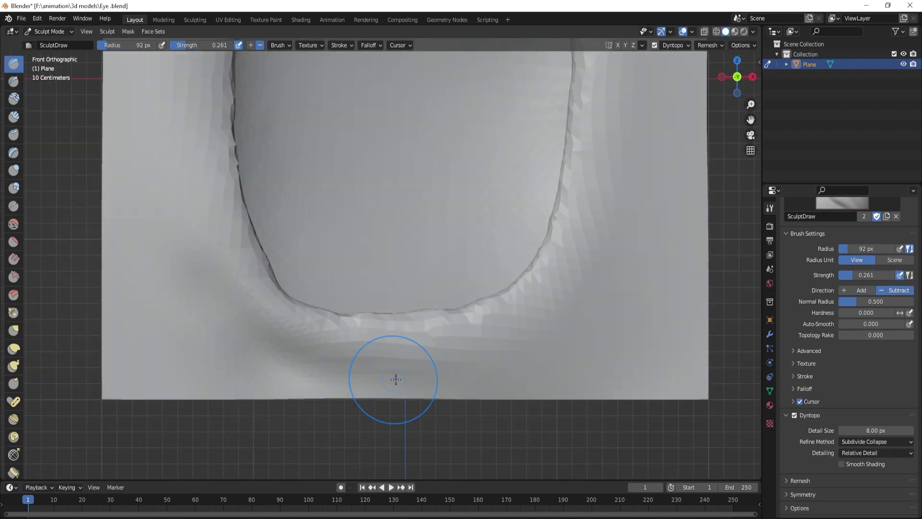
scroll(567, 354, down, 4)
mouse_move(278, 457)
middle_down()
mouse_move(392, 391)
mouse_move(430, 284)
mouse_move(346, 334)
middle_up()
key(ctrl+s)
Reshape the lower rim of the eye hole with the Draw brush
scroll(134, 82, up, 2)
scroll(229, 383, up, 1)
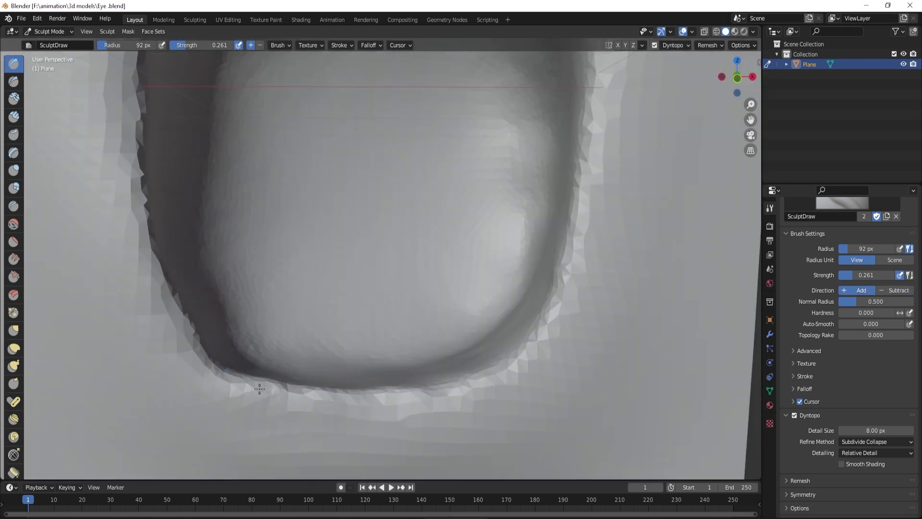
drag(260, 389, 461, 379)
scroll(422, 325, down, 4)
middle_drag(421, 326, 350, 313)
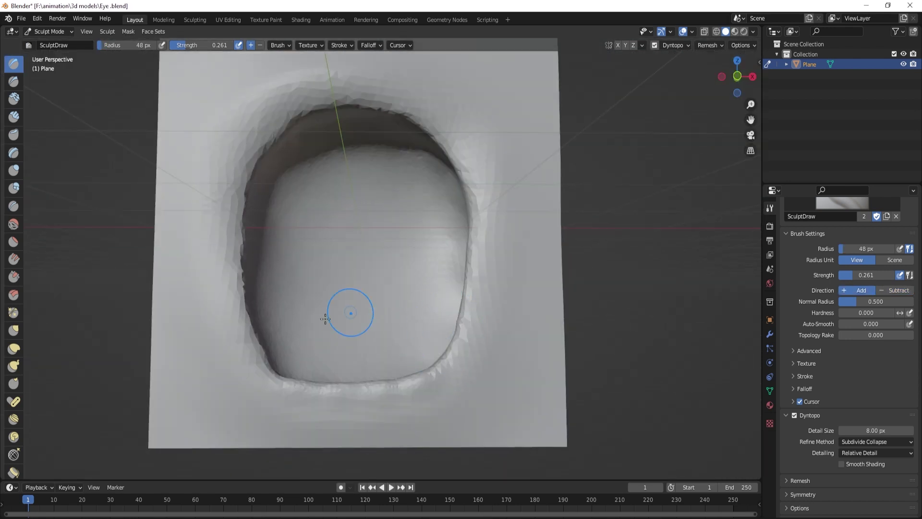
scroll(305, 411, up, 3)
scroll(283, 148, down, 3)
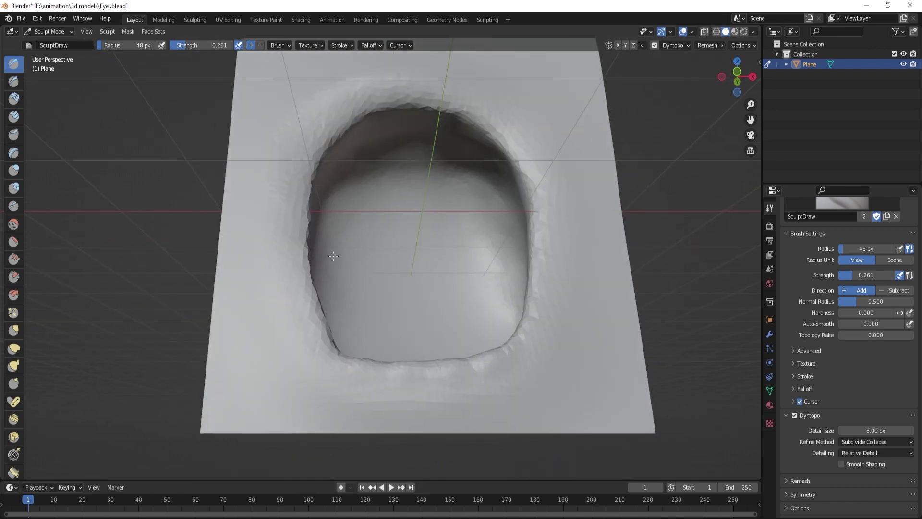
Orbit around the socket rim from above, the side, and the front
middle_drag(282, 147, 339, 196)
scroll(329, 171, up, 3)
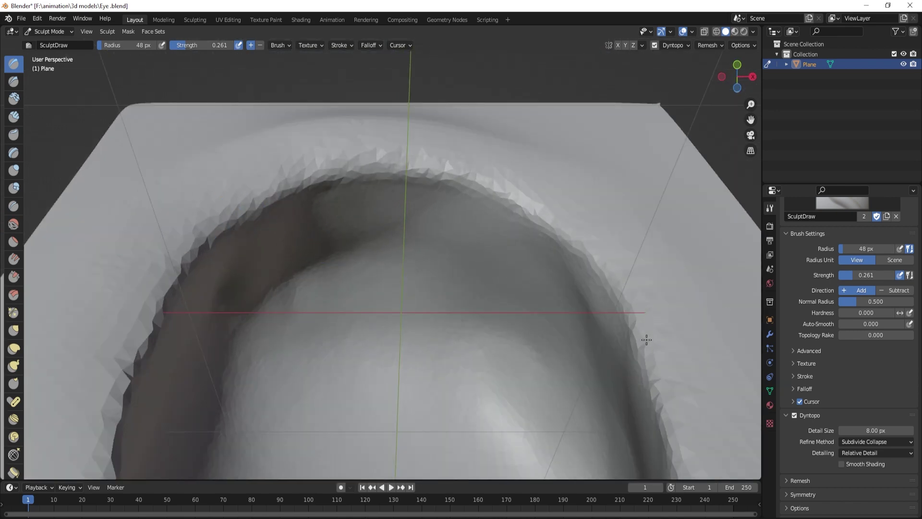
middle_drag(647, 340, 456, 269)
scroll(409, 375, up, 3)
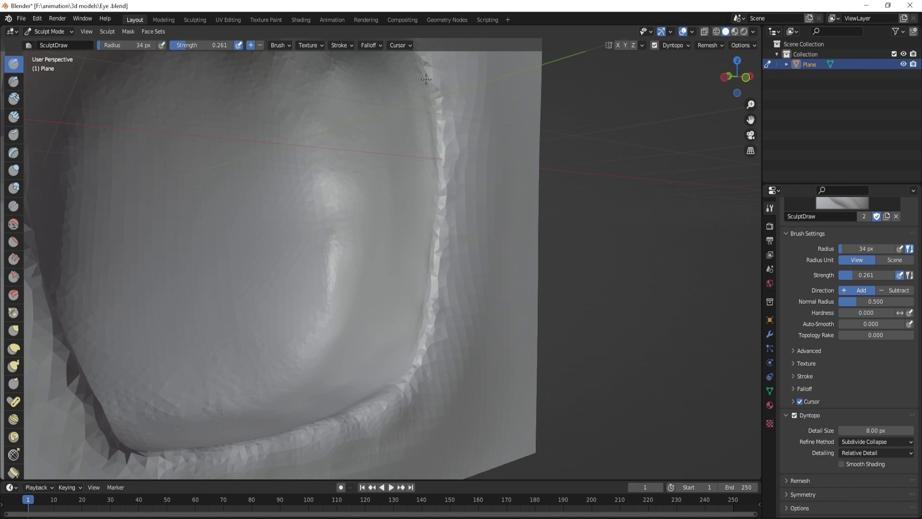
middle_drag(426, 80, 399, 86)
scroll(465, 287, down, 4)
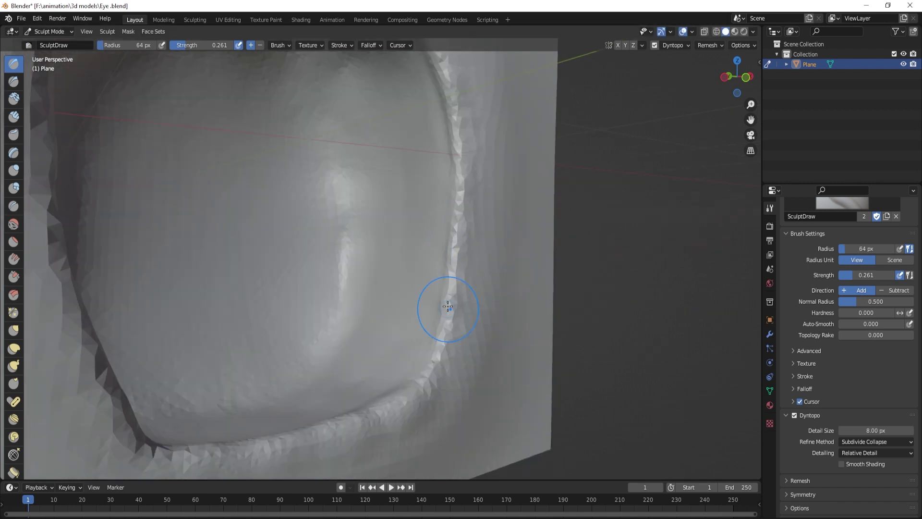
scroll(448, 305, down, 2)
middle_drag(432, 278, 450, 171)
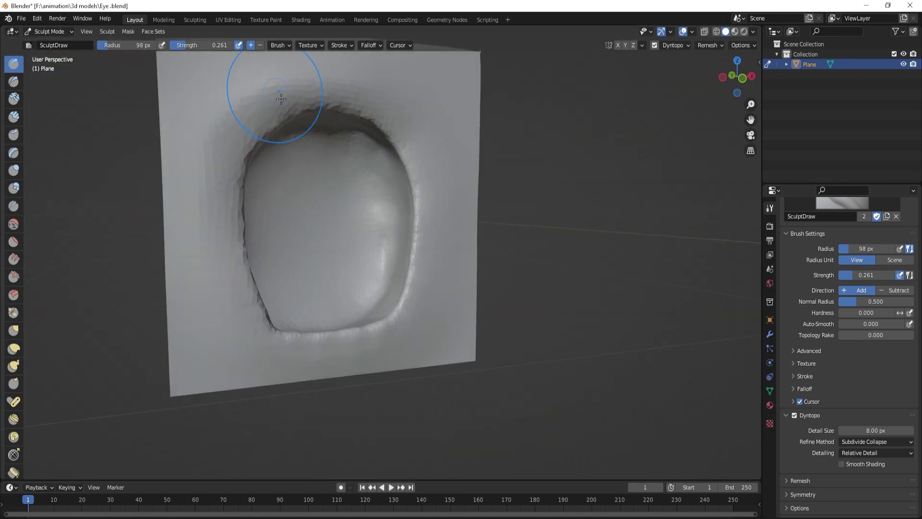
Try a Draw Sharp crease at the upper left, undo it, and add a Clay Strips stroke instead
click(13, 82)
drag(185, 226, 247, 154)
key(ctrl+z)
click(13, 116)
middle_drag(288, 193, 221, 93)
Build up clay at the upper left and along the left edge, smoothing the ridges
mouse_move(220, 93)
mouse_down()
mouse_move(143, 160)
mouse_move(368, 92)
mouse_up()
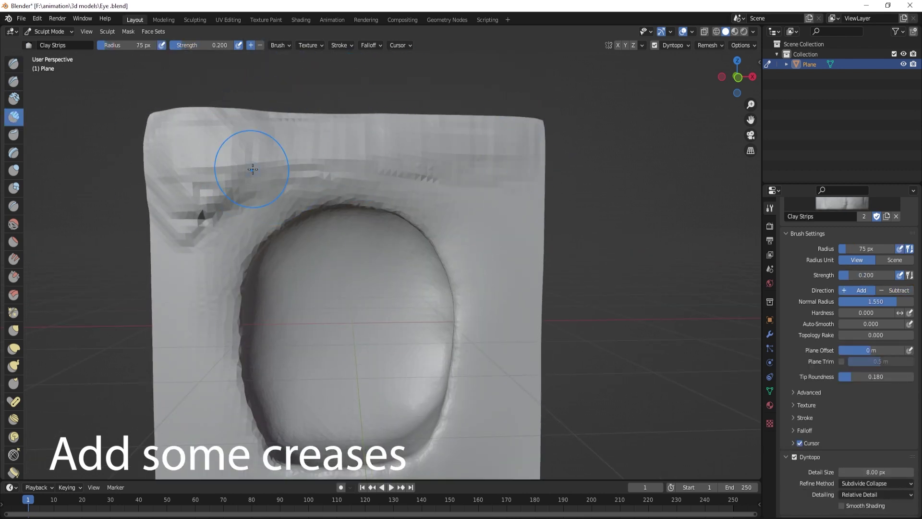
drag(175, 287, 159, 250)
middle_drag(159, 250, 154, 236)
drag(154, 237, 160, 269)
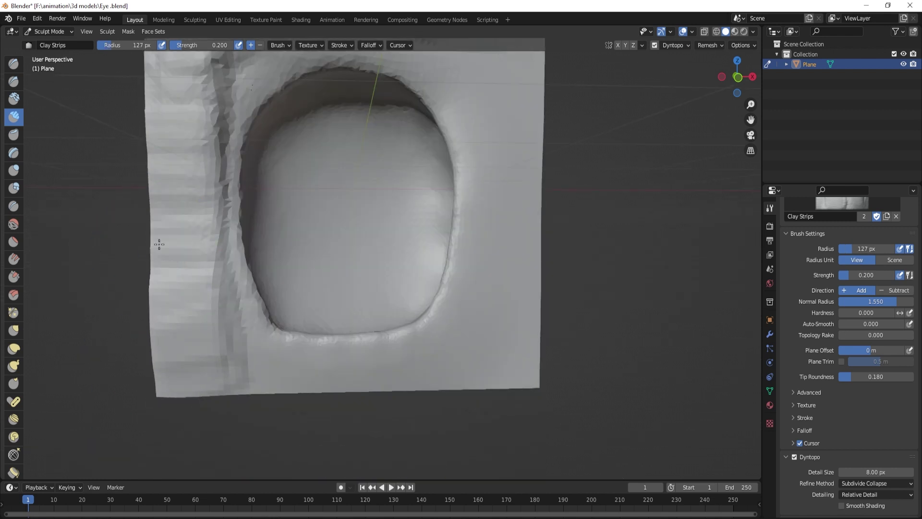
middle_drag(161, 269, 202, 296)
shift+drag(203, 297, 264, 454)
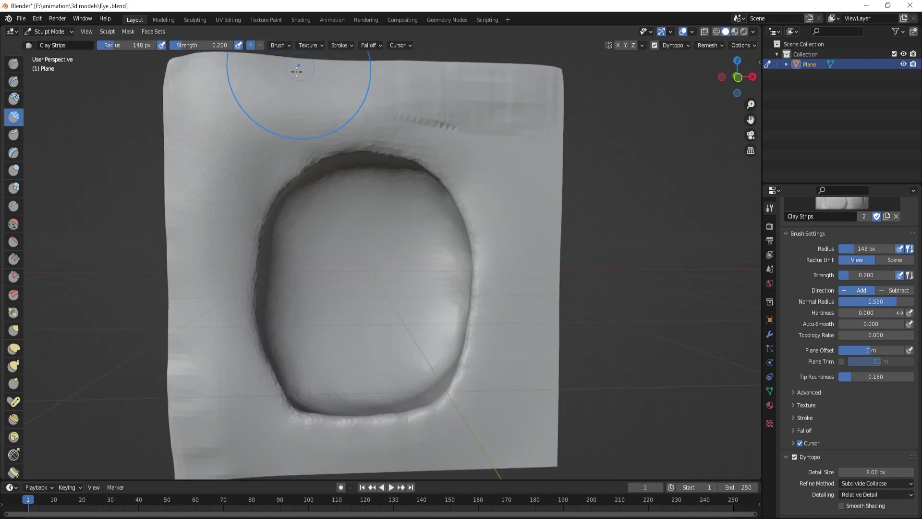
Sculpt a clay ridge across the upper rim and view the plane from the front
drag(541, 108, 292, 99)
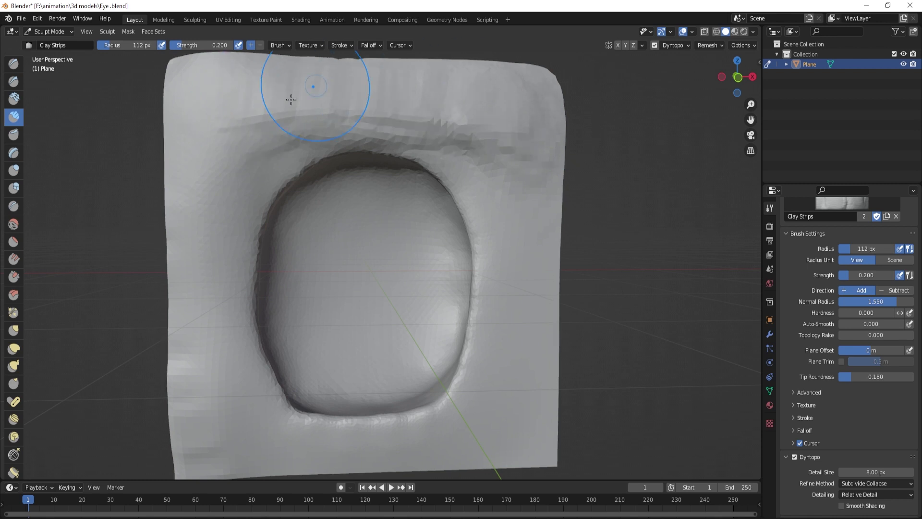
middle_drag(523, 157, 178, 345)
key(f)
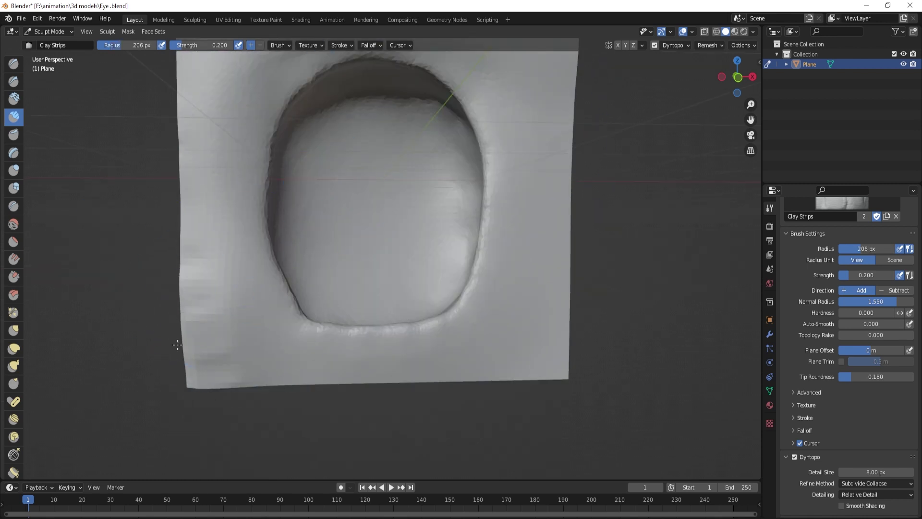
key(KP_1)
scroll(303, 277, up, 3)
Set the Grab brush size to 140 px and save the file
key(g)
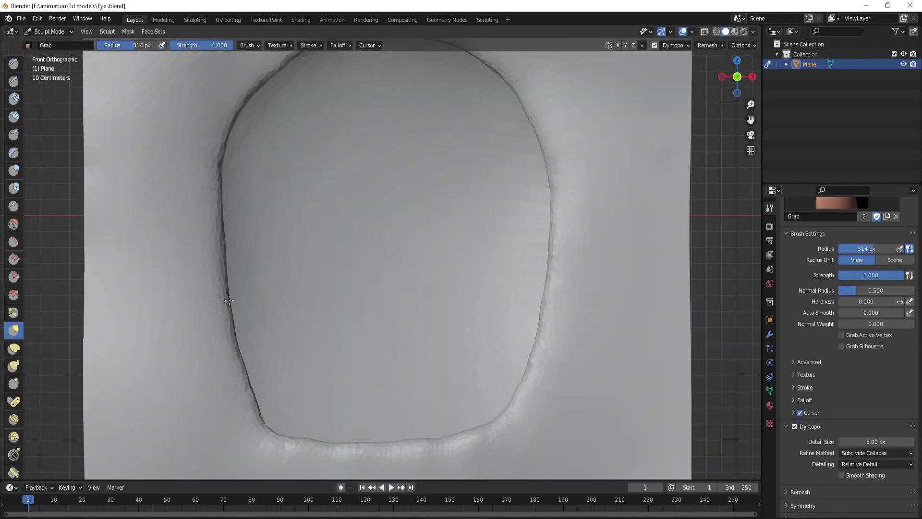
key(f)
click(163, 118)
scroll(236, 422, down, 5)
scroll(461, 411, up, 4)
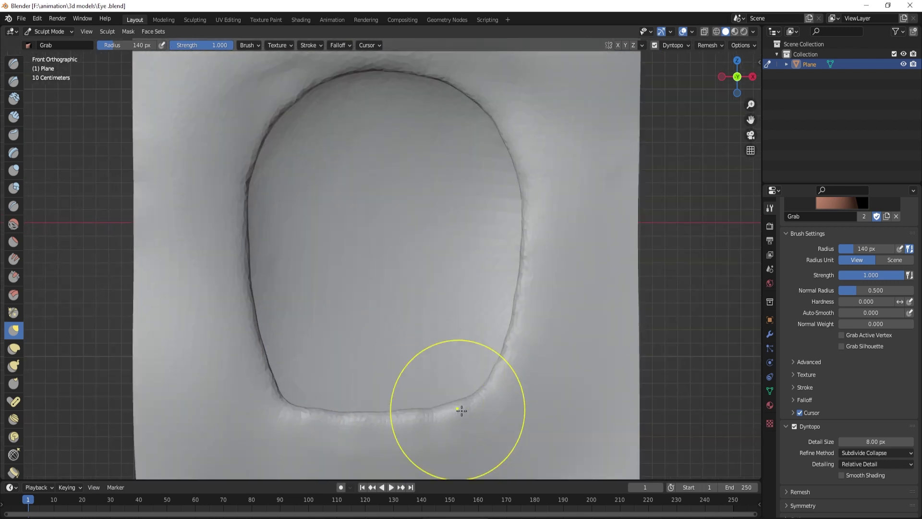
scroll(455, 407, down, 4)
key(ctrl+s)
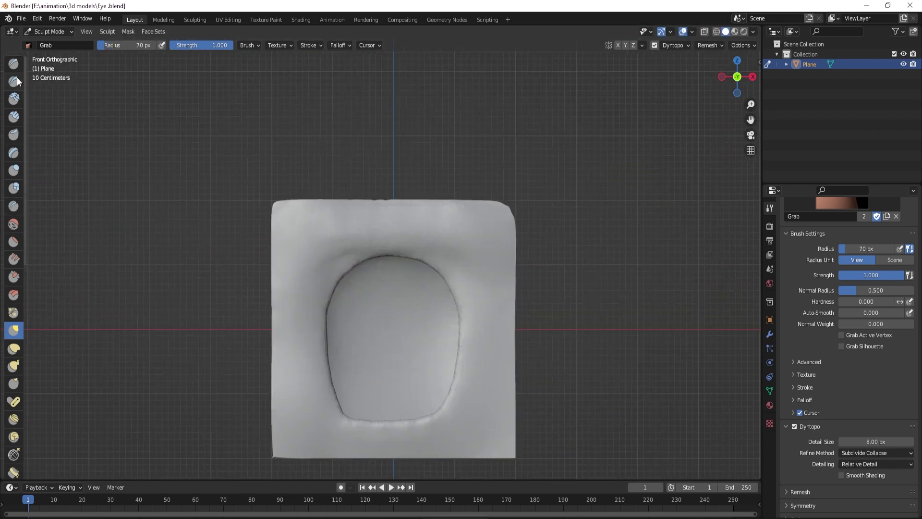
Draw a sharp stroke across the top-left and shrink the brush to 79 px
click(14, 81)
scroll(282, 251, up, 2)
scroll(213, 237, up, 1)
mouse_move(240, 225)
mouse_down()
mouse_move(447, 206)
mouse_move(288, 237)
mouse_up()
shift+scroll(205, 387, down, 3)
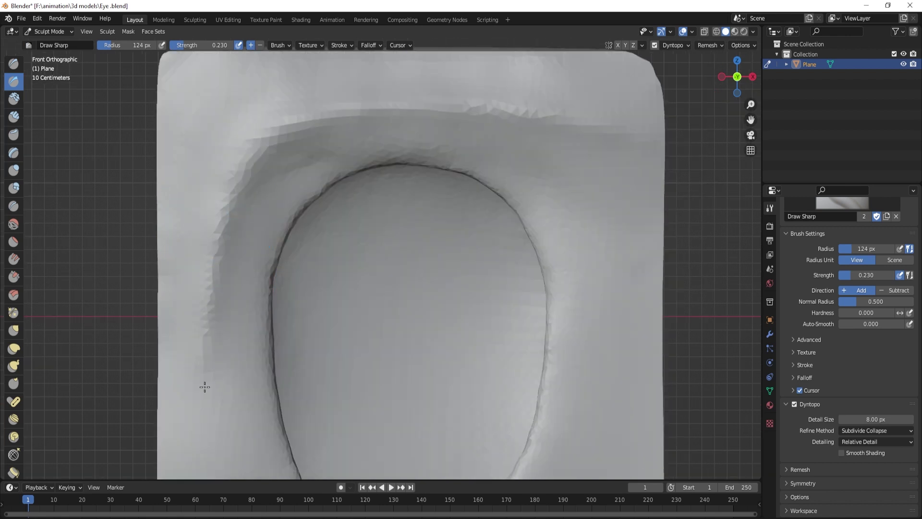
shift+middle_drag(205, 387, 195, 273)
shift+scroll(197, 277, up, 5)
key(f)
click(232, 241)
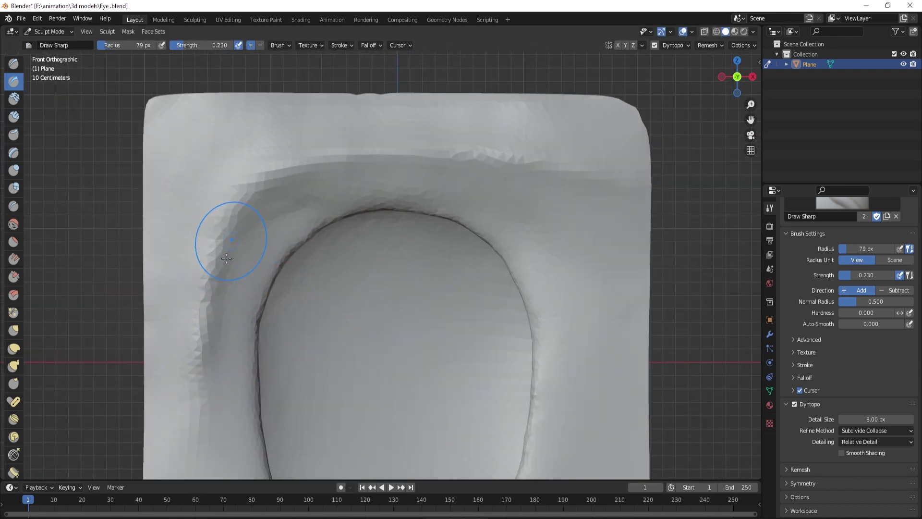
Deepen the upper-left and left ridges with Clay Strips, then enlarge the brush
key(c)
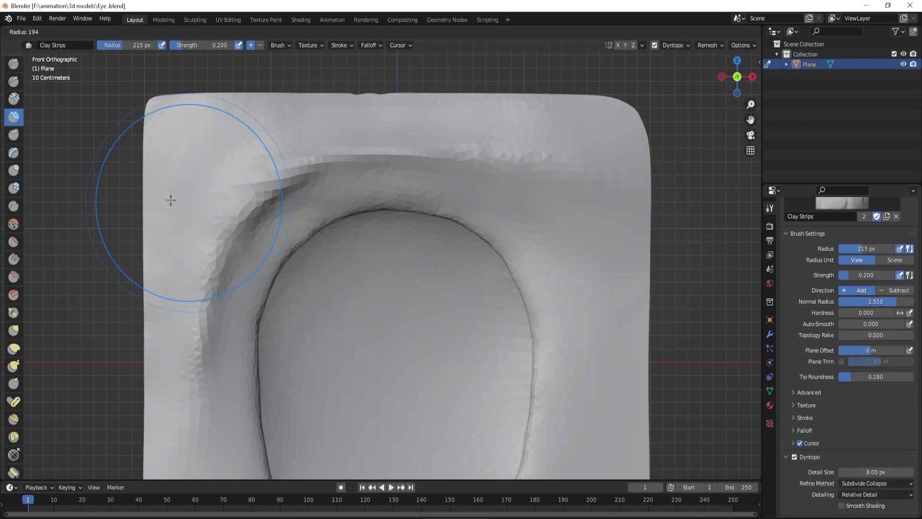
mouse_move(171, 200)
mouse_down()
mouse_move(195, 144)
mouse_move(260, 158)
mouse_up()
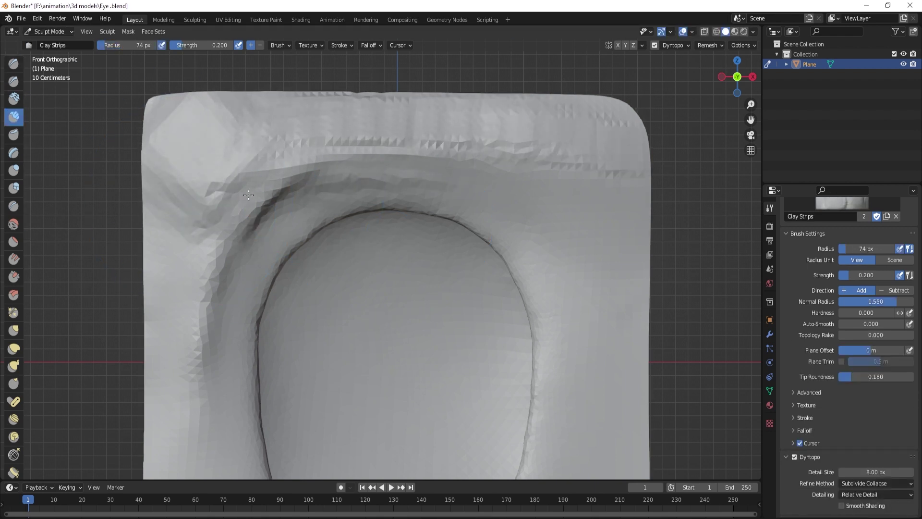
drag(248, 195, 179, 353)
shift+middle_drag(180, 353, 206, 223)
scroll(220, 426, down, 5)
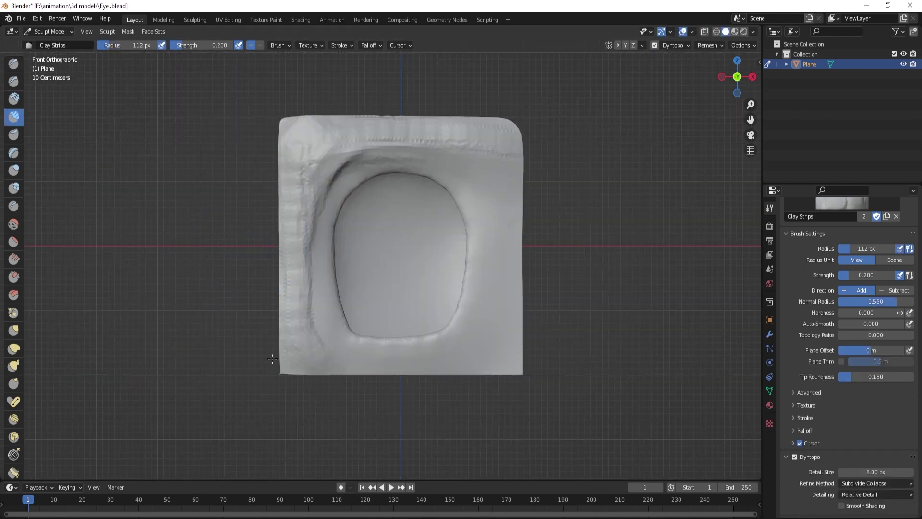
scroll(356, 81, up, 3)
key(f)
click(288, 202)
scroll(487, 240, down, 3)
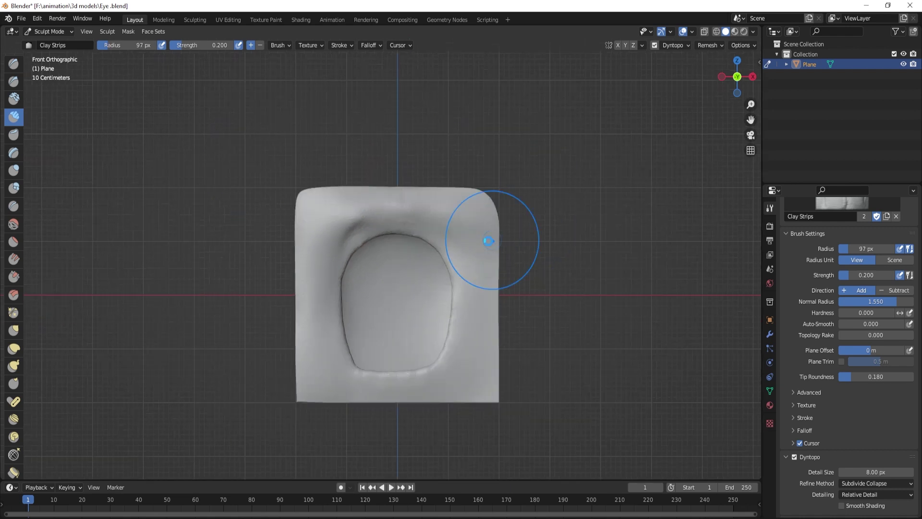
scroll(488, 240, up, 5)
Carve a groove along the brow ridge with SculptDraw and resize the brush to 140 px
click(14, 63)
scroll(319, 243, up, 2)
drag(320, 156, 635, 202)
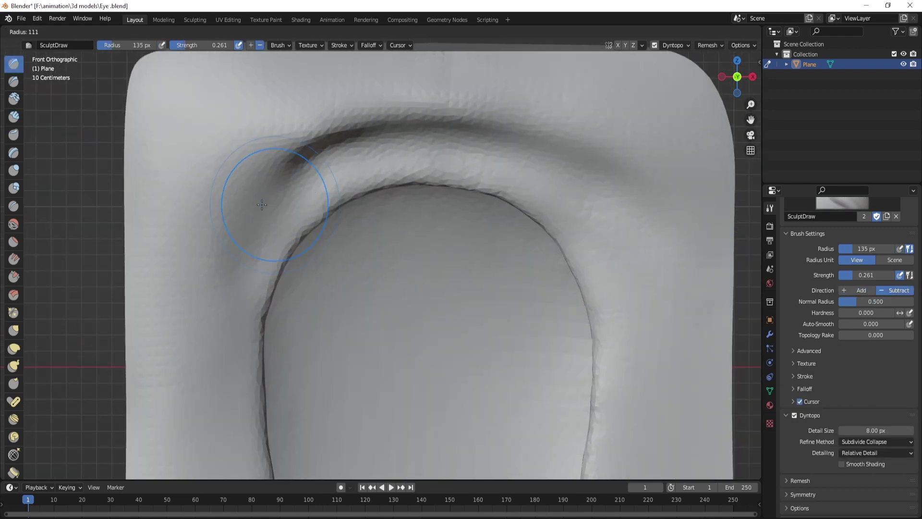
scroll(216, 370, up, 2)
scroll(240, 331, down, 4)
key(f)
click(271, 293)
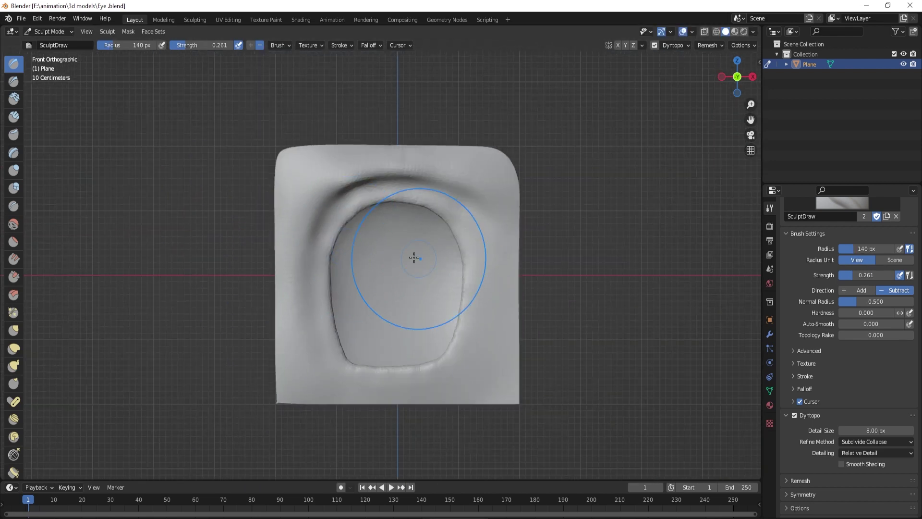
scroll(304, 205, up, 5)
scroll(305, 206, down, 3)
Select the Crease brush and orbit to frame the socket's lower part
click(13, 206)
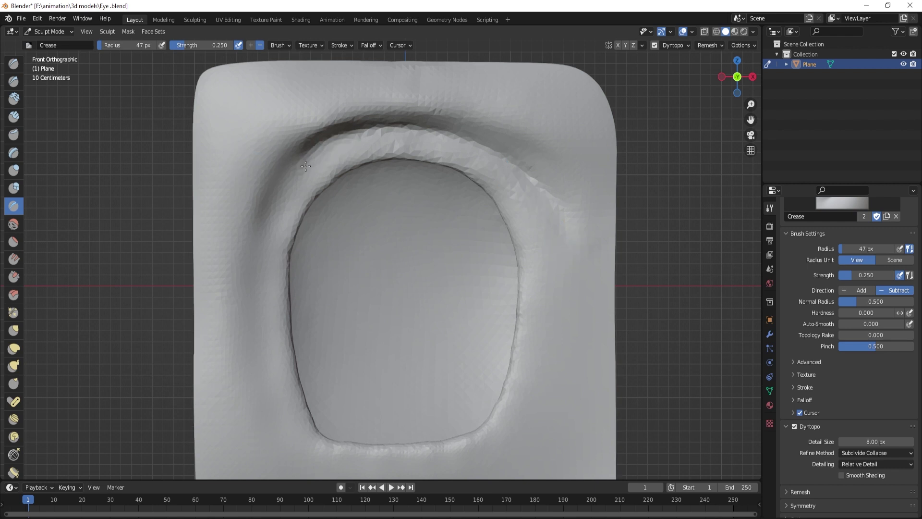
shift+middle_drag(283, 349, 308, 331)
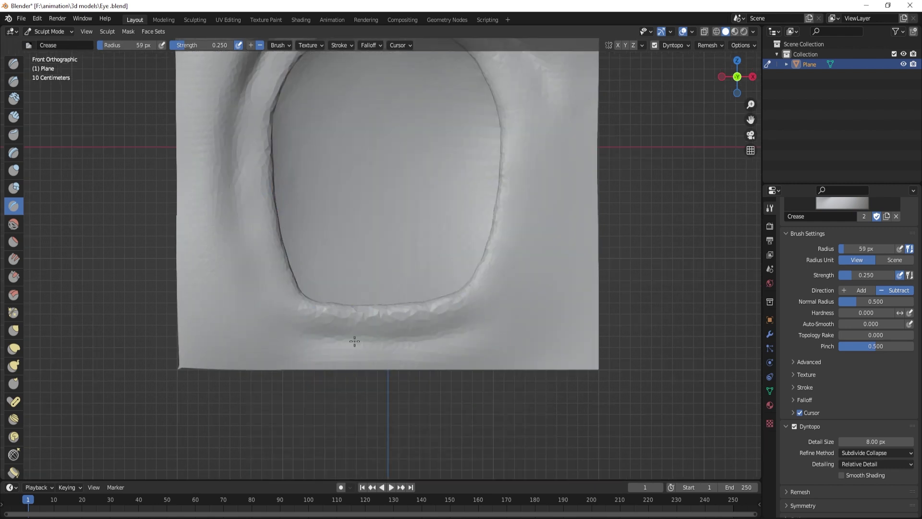
scroll(355, 341, down, 2)
middle_drag(418, 313, 308, 223)
Pick the Grab brush and examine the eye socket from the right side and other angles
key(KP_3)
key(g)
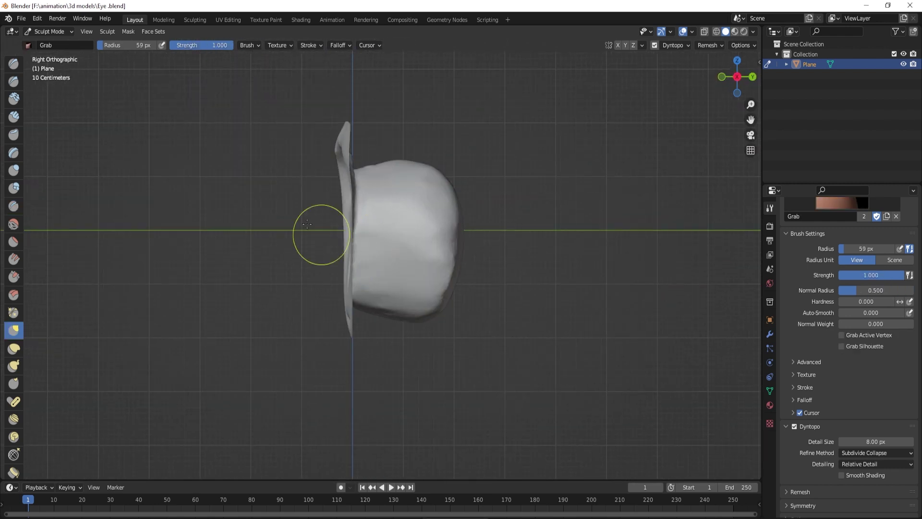
scroll(343, 178, up, 2)
middle_drag(331, 145, 373, 173)
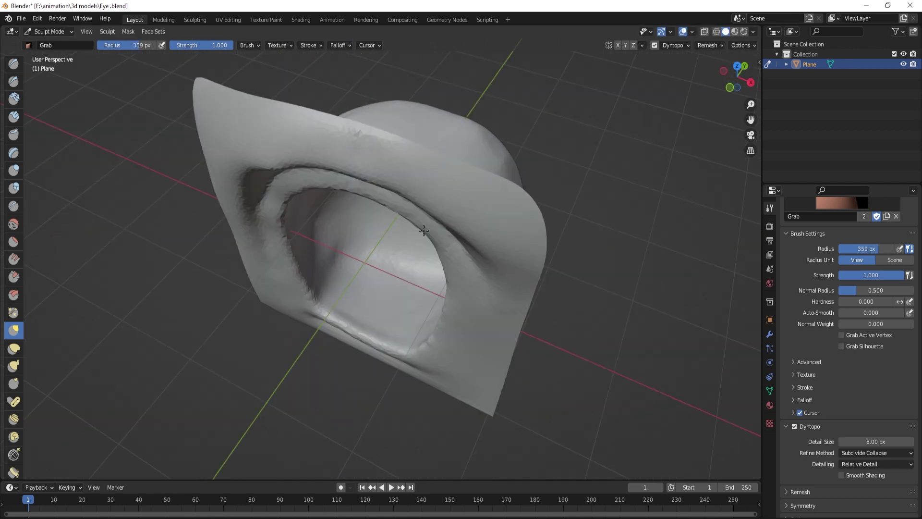
key(KP_3)
scroll(293, 145, up, 1)
middle_drag(293, 146, 228, 208)
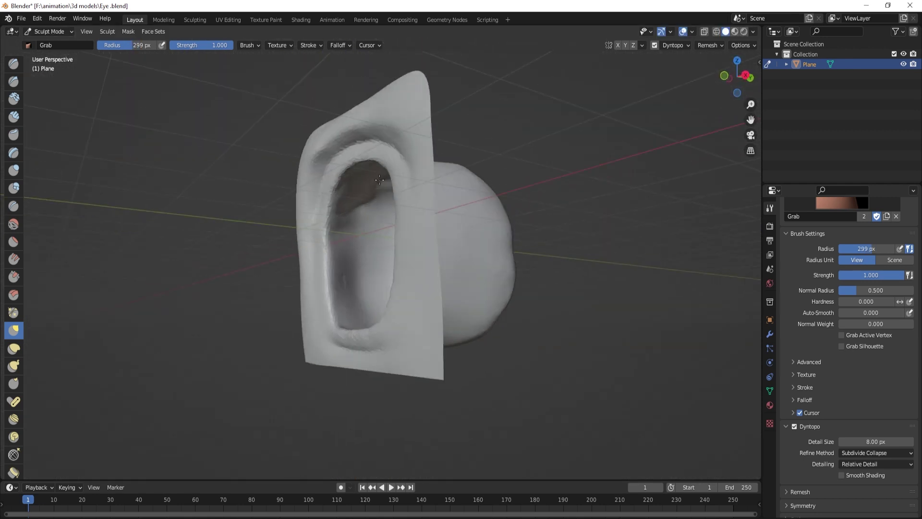
scroll(227, 208, up, 2)
scroll(423, 174, down, 3)
scroll(432, 250, down, 2)
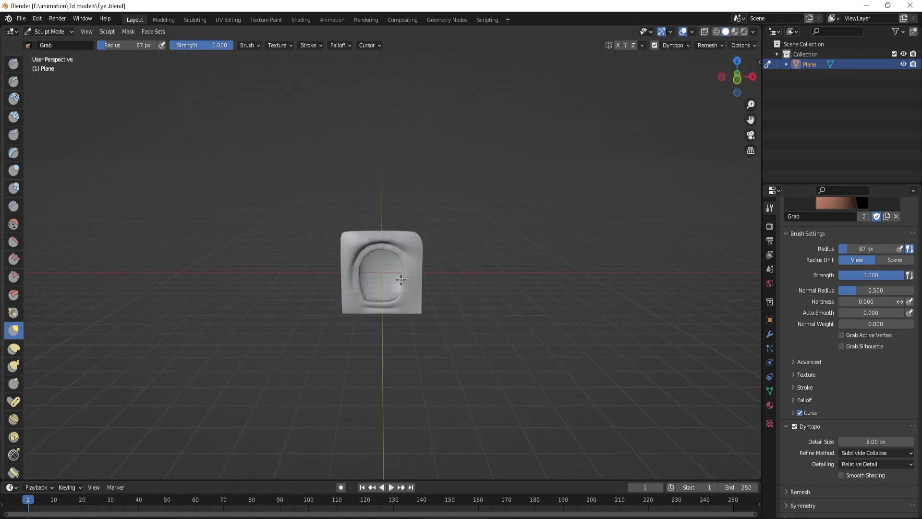
mouse_move(432, 249)
middle_down()
mouse_move(330, 298)
mouse_move(401, 326)
mouse_move(368, 290)
mouse_move(366, 309)
mouse_move(365, 301)
mouse_move(436, 279)
mouse_move(413, 284)
middle_up()
scroll(401, 327, up, 2)
Pull the socket rim deeper and rounder with a slightly smaller Grab brush
key(f)
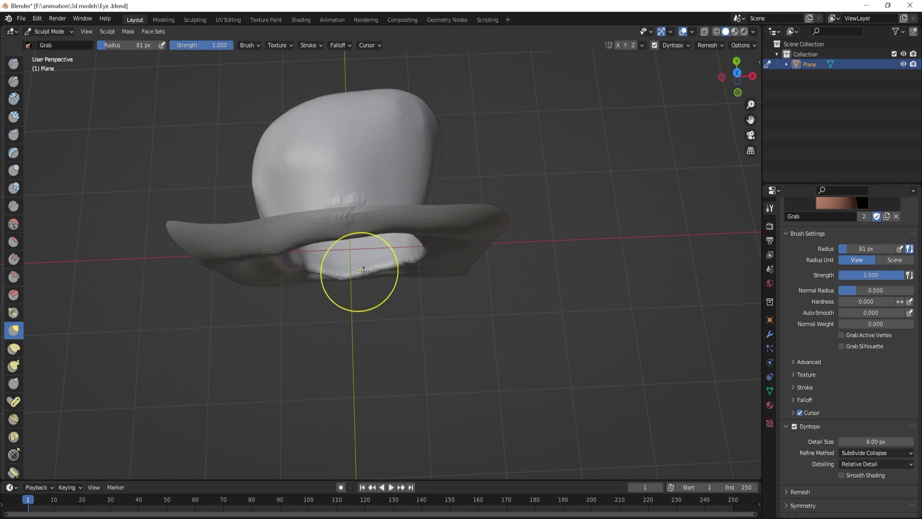
mouse_move(352, 279)
middle_down()
mouse_move(364, 319)
mouse_move(358, 308)
middle_up()
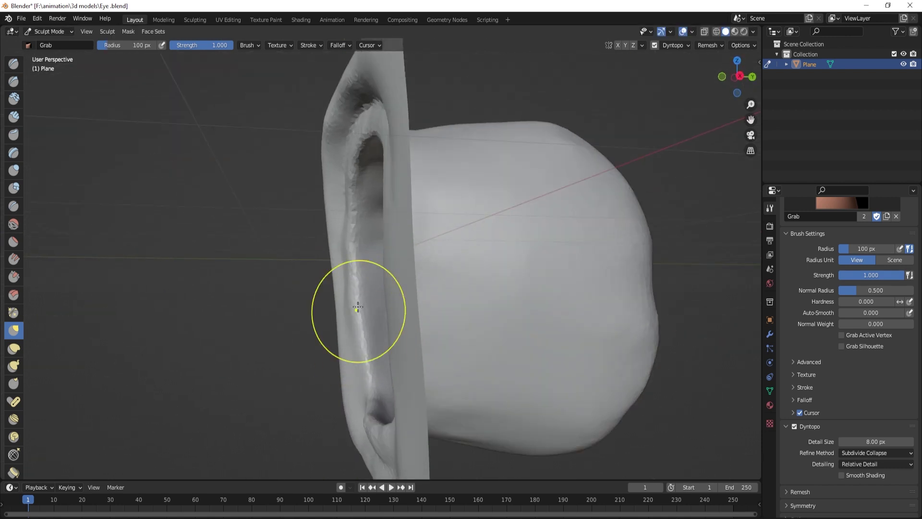
mouse_move(352, 250)
middle_down()
mouse_move(380, 227)
mouse_move(282, 226)
middle_up()
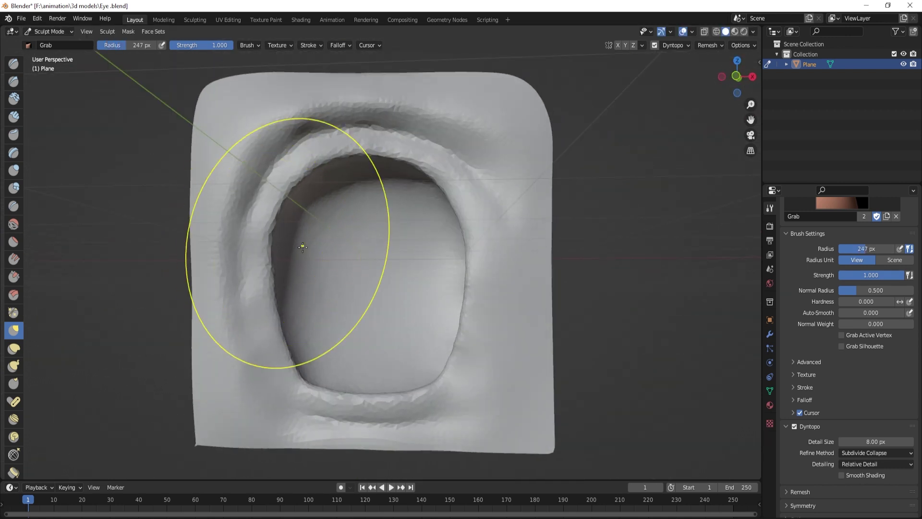
key(f)
click(273, 268)
Switch to the SculptDraw brush in subtract mode for rim touch-ups
key(x)
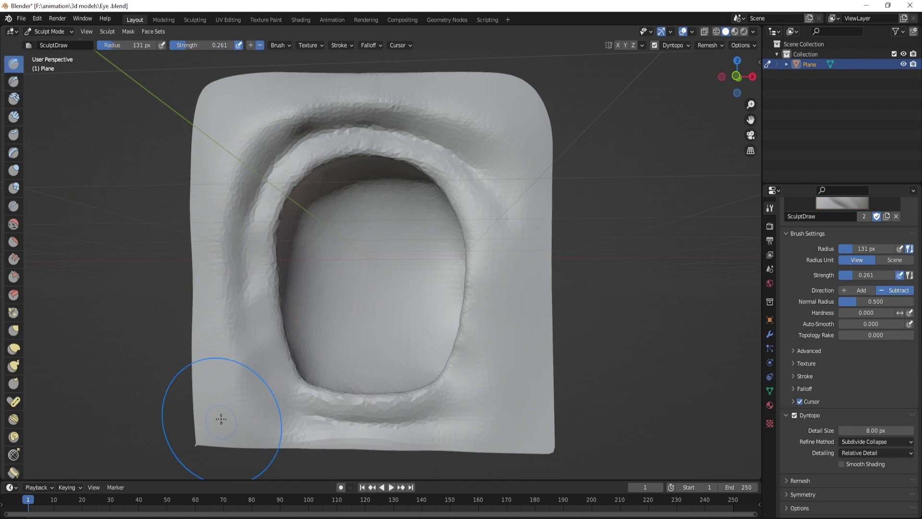
scroll(216, 423, up, 3)
scroll(261, 327, down, 5)
scroll(418, 309, up, 2)
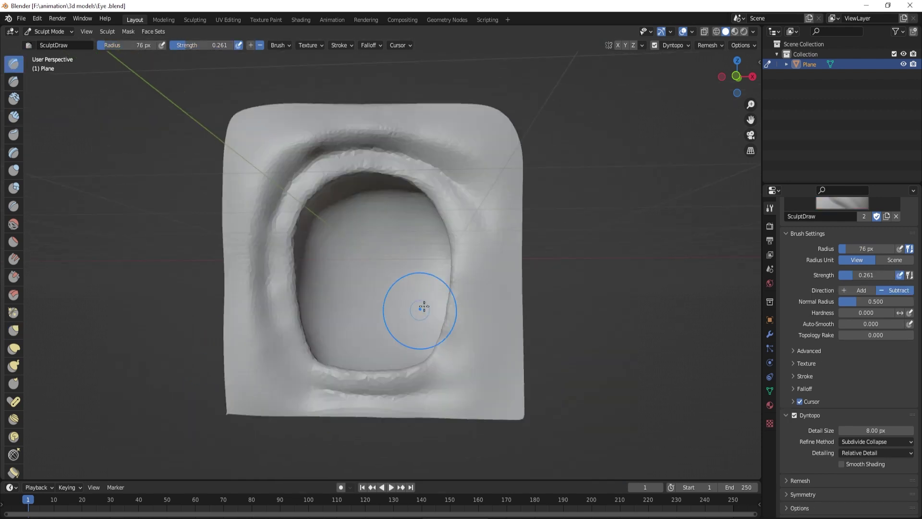
scroll(481, 354, up, 2)
scroll(274, 313, up, 5)
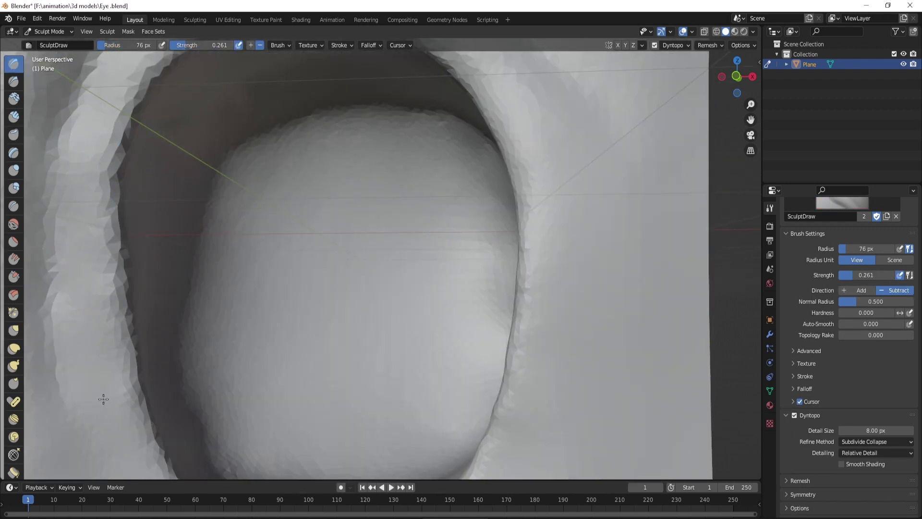
scroll(304, 268, down, 5)
Add a UV sphere for the eyeball and rotate it 9° around X
key(ctrl+Tab)
key(shift+a)
click(439, 153)
key(r)
key(x)
key(9)
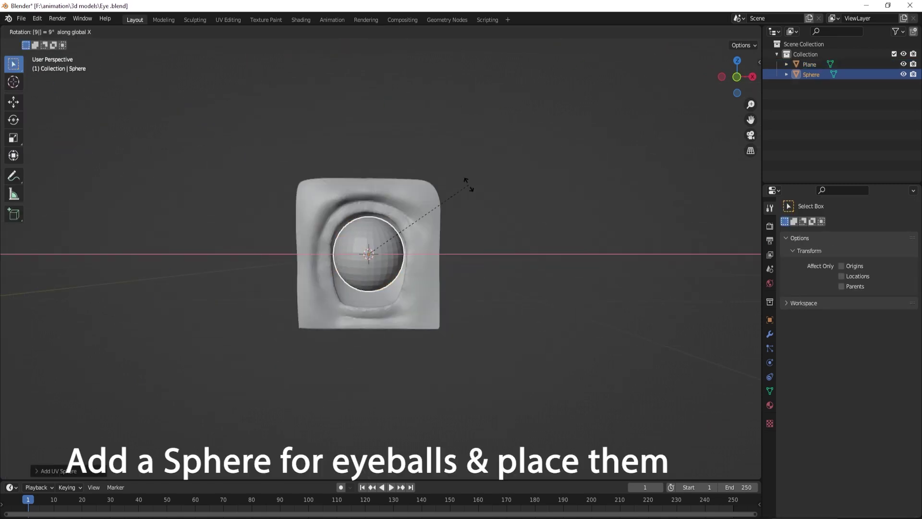
click(468, 184)
scroll(38, 293, up, 5)
Scale the sphere down and move it vertically into the eye socket
key(KP_3)
key(g)
click(558, 269)
key(s)
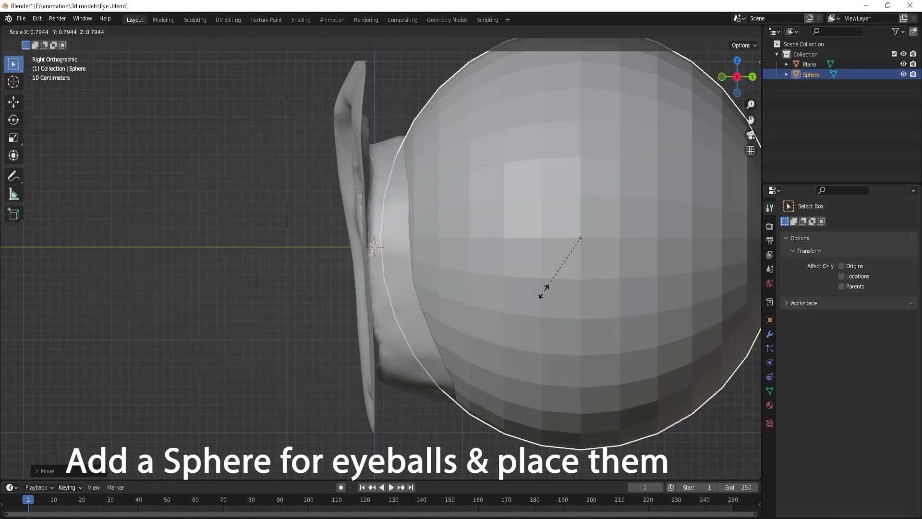
click(494, 306)
key(KP_1)
key(s)
click(485, 274)
key(g)
key(z)
Enlarge the Grab brush and start fitting the socket rim around the eyeball
mouse_move(480, 269)
middle_down()
mouse_move(438, 310)
mouse_move(353, 183)
mouse_move(354, 295)
middle_up()
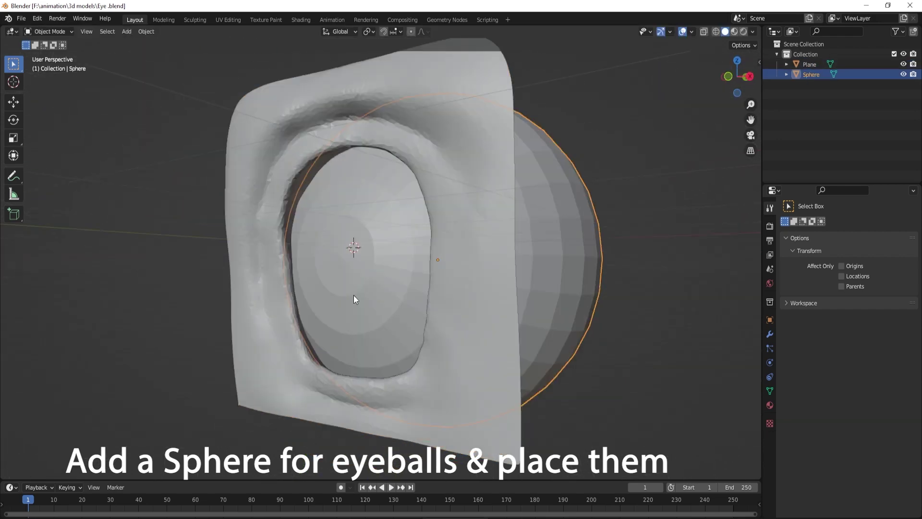
middle_drag(330, 243, 330, 298)
scroll(309, 297, up, 3)
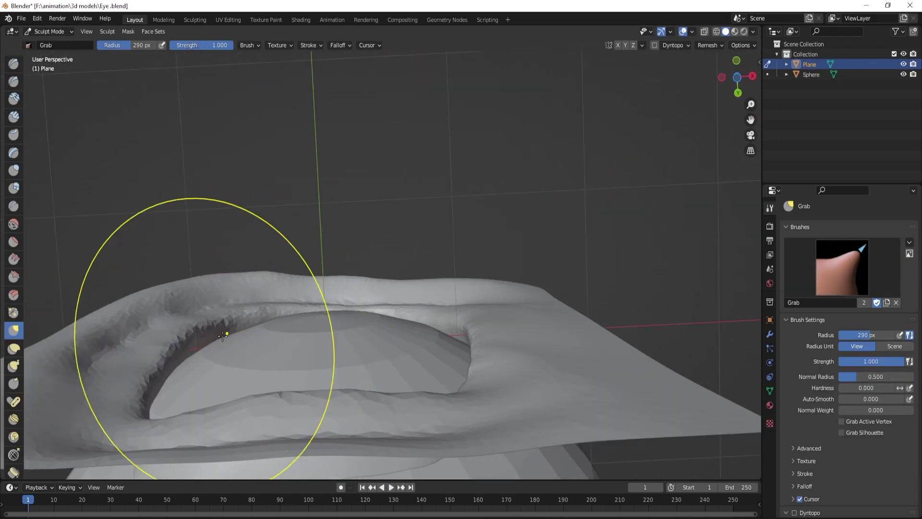
mouse_move(223, 336)
middle_down()
mouse_move(336, 277)
mouse_move(416, 321)
mouse_move(329, 309)
middle_up()
scroll(416, 322, up, 3)
key(f)
click(347, 294)
Hug the rim to the eyeball with a 108 px Grab brush and save
middle_drag(236, 321, 298, 250)
key(f)
click(252, 294)
middle_drag(252, 295, 319, 191)
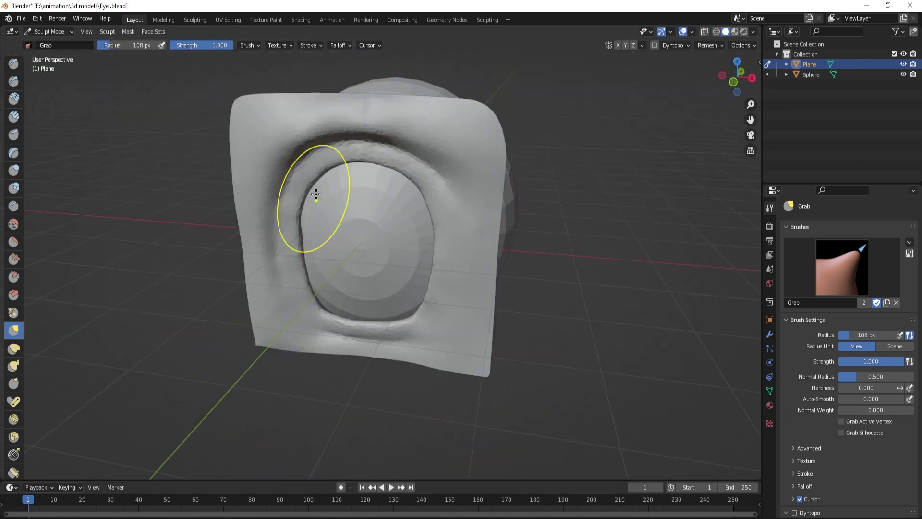
scroll(192, 257, up, 5)
key(ctrl+s)
scroll(189, 265, down, 5)
scroll(319, 311, down, 5)
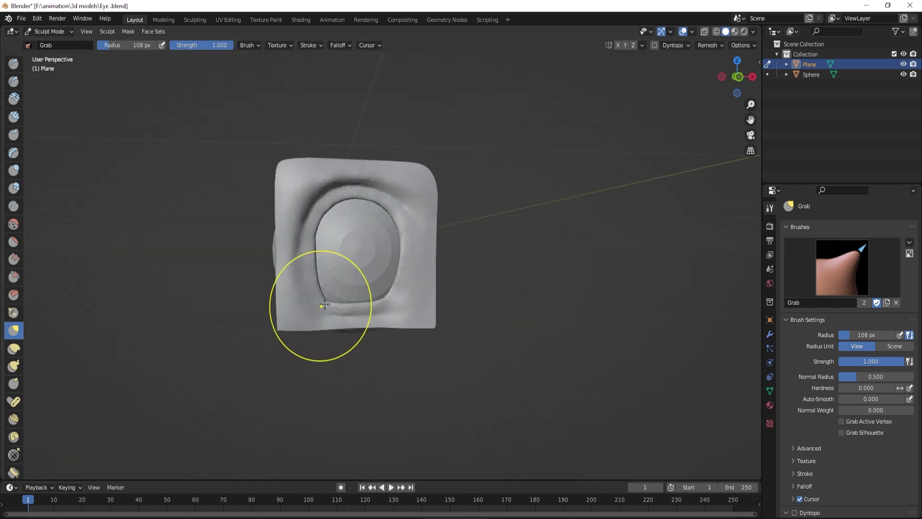
scroll(474, 261, up, 6)
scroll(360, 299, down, 2)
Select the sphere's front faces, grow them one ring, and LoopTools-flatten them as the pupil
click(386, 260)
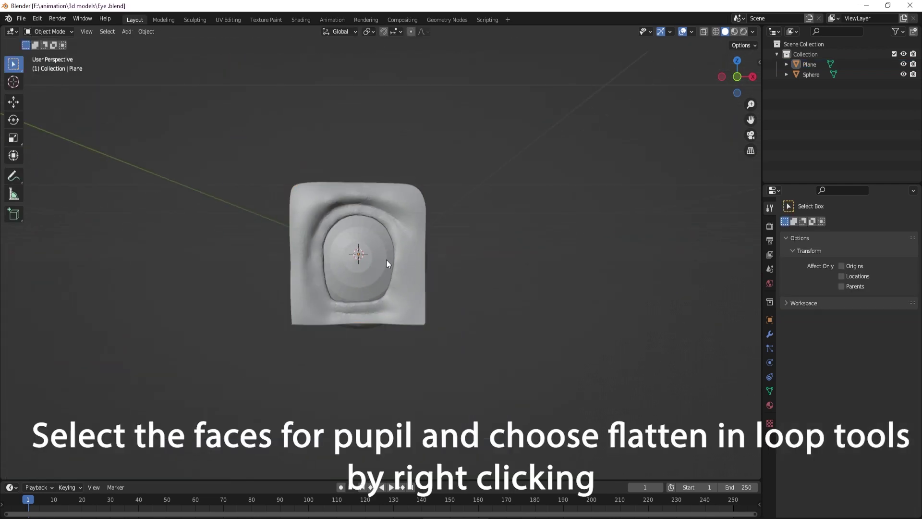
scroll(386, 259, up, 4)
right_click(378, 235)
key(Tab)
click(366, 259)
key(ctrl+KP_Add)
key(ctrl+KP_Add)
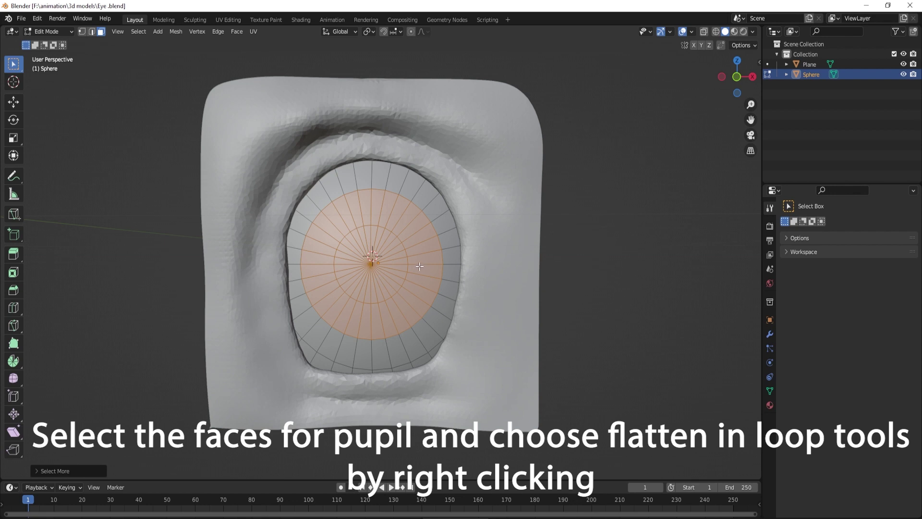
key(KP_3)
right_click(255, 250)
click(336, 279)
key(Tab)
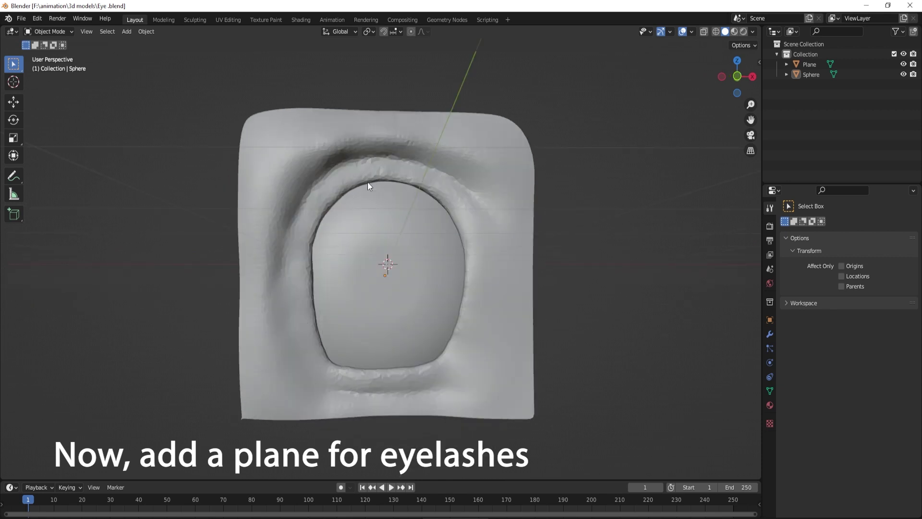
Add a plane for the eyelash and scale it down
key(shift+a)
click(518, 244)
key(KP_1)
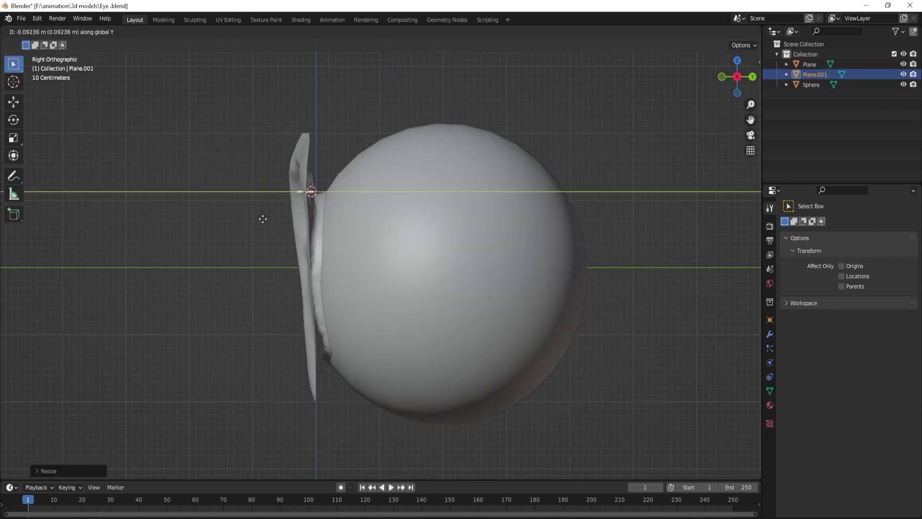
click(334, 229)
key(KP_1)
scroll(269, 194, up, 3)
Select the vertices on one side of the plane using X-ray
key(Tab)
key(KP_3)
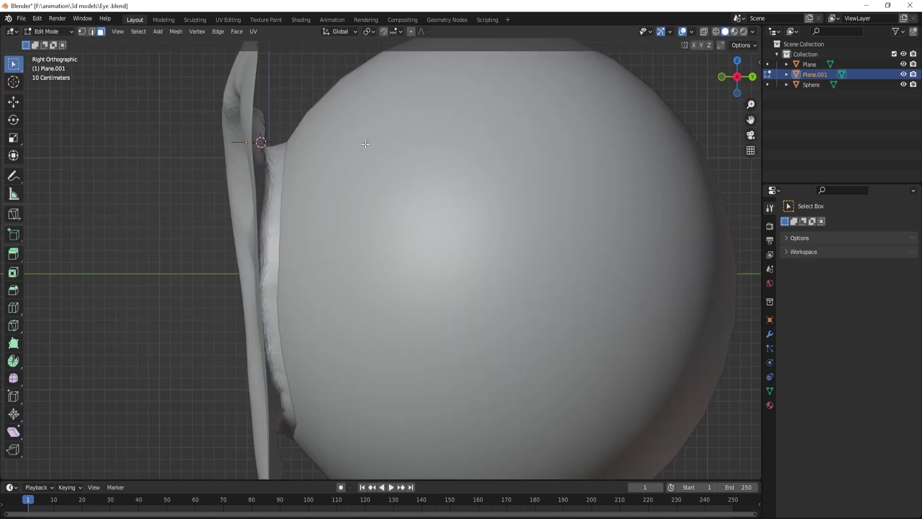
key(shift+z)
key(1)
drag(212, 128, 262, 168)
key(shift+z)
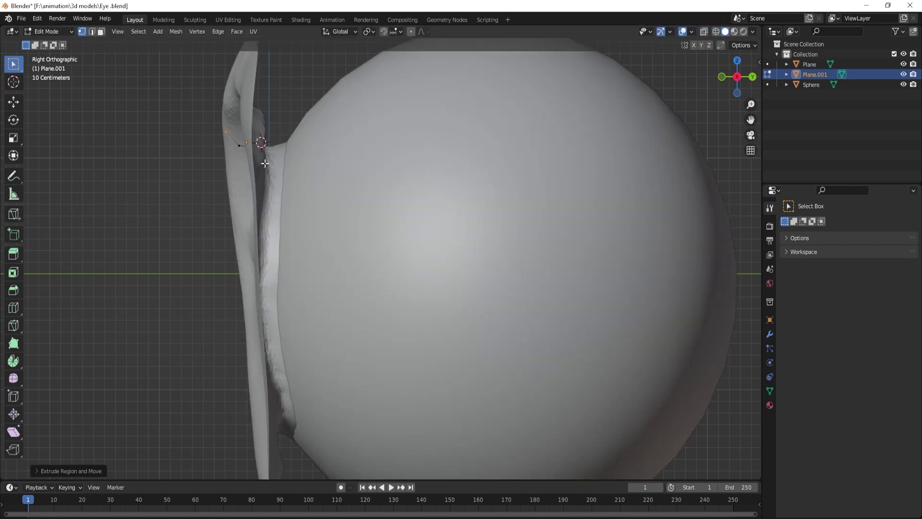
key(KP_1)
Extrude two strip segments along the top of the rim and angle the left end
key(e)
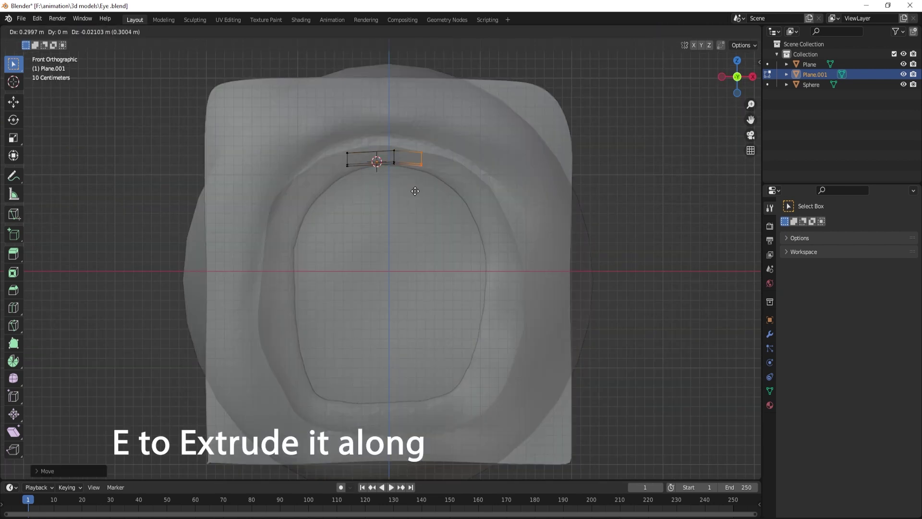
click(476, 214)
key(e)
key(e)
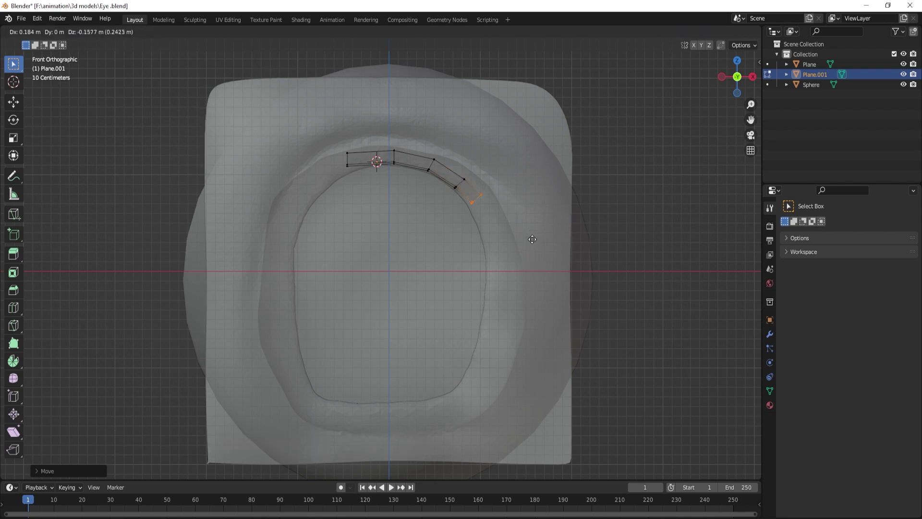
click(531, 267)
click(347, 160)
key(r)
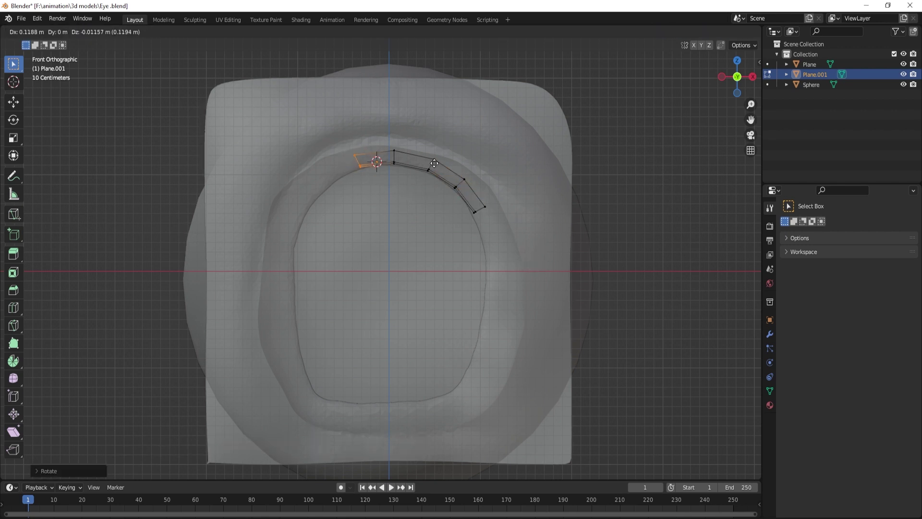
click(434, 164)
Extrude and rotate segments down the left side of the eye opening
key(e)
click(401, 160)
key(r)
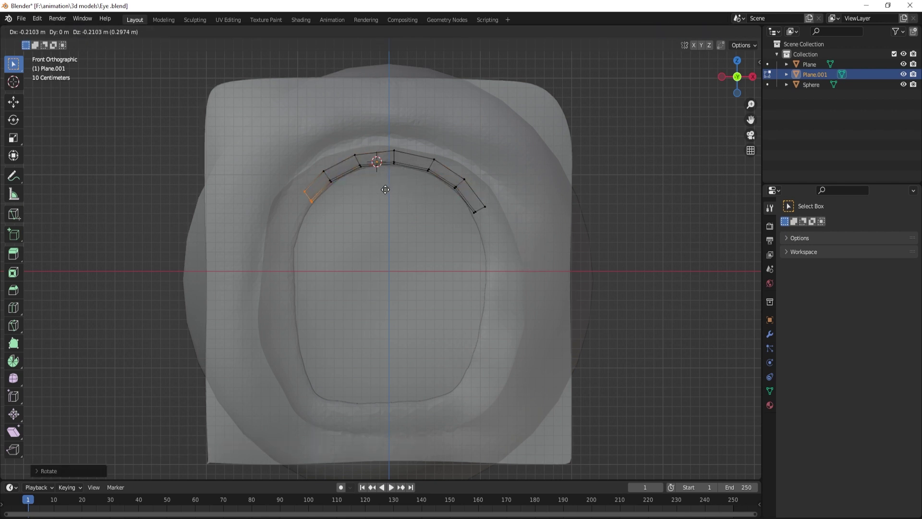
click(375, 208)
key(e)
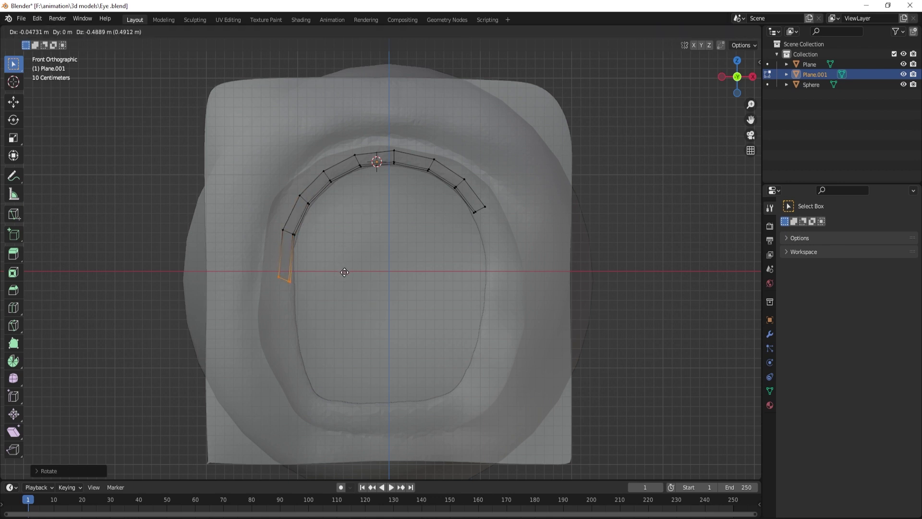
click(356, 252)
shift+middle_drag(346, 290, 334, 226)
key(r)
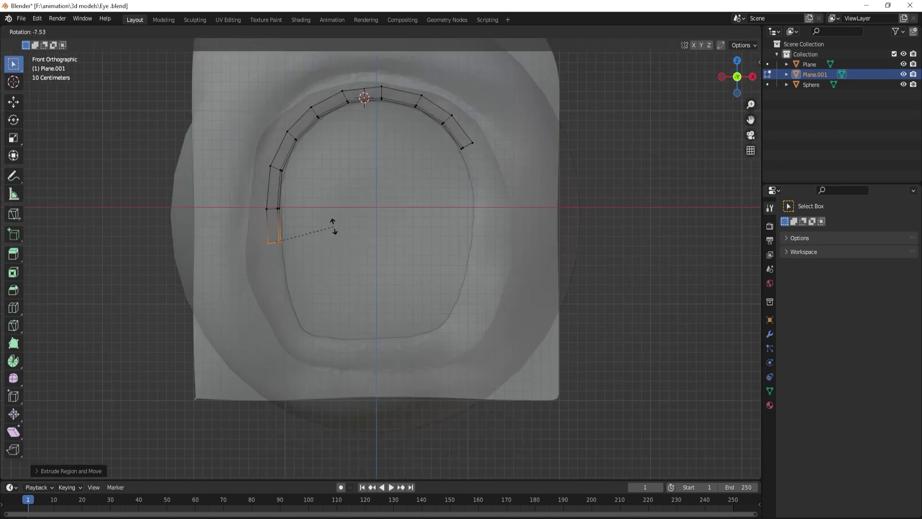
click(339, 268)
key(e)
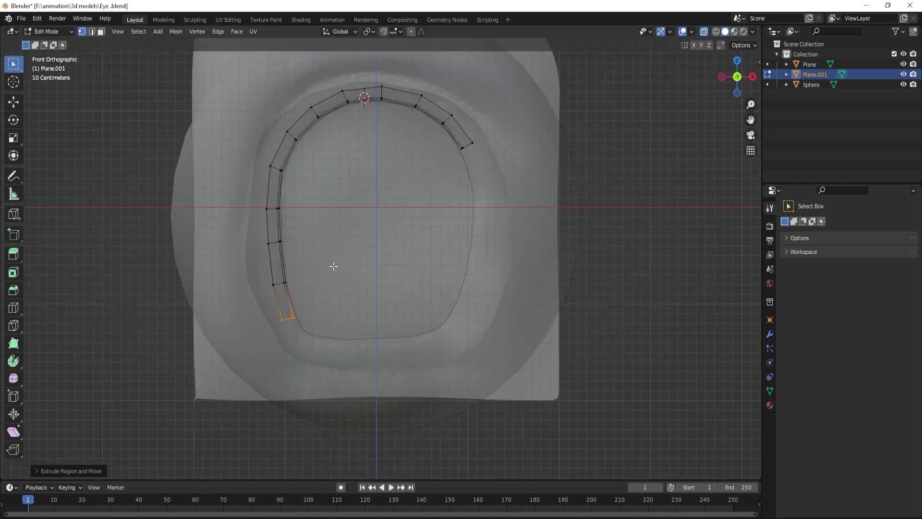
Extrude two segments down the right side of the eye opening
drag(457, 135, 481, 152)
key(e)
click(505, 180)
key(e)
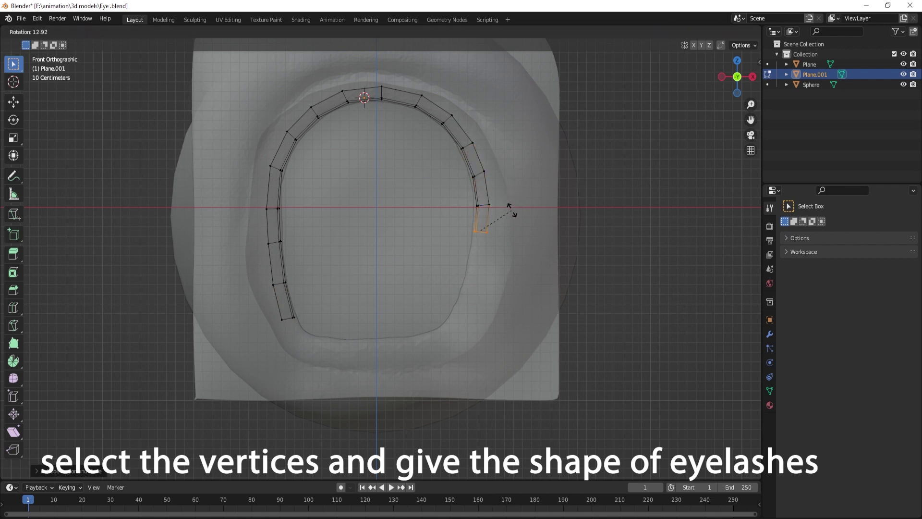
shift+middle_drag(508, 208, 522, 265)
click(517, 237)
Move the outer arc vertices outward to widen the eyelash strip
click(481, 215)
key(g)
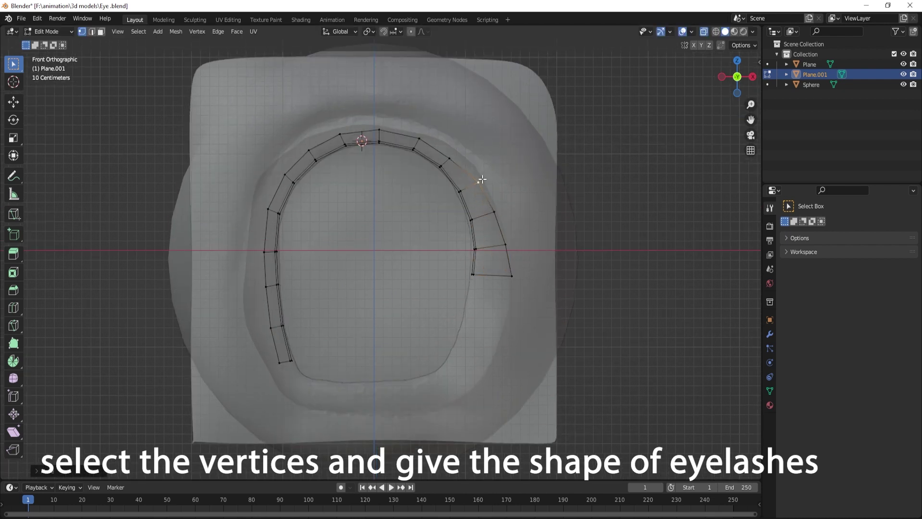
click(379, 129)
key(g)
click(309, 149)
key(g)
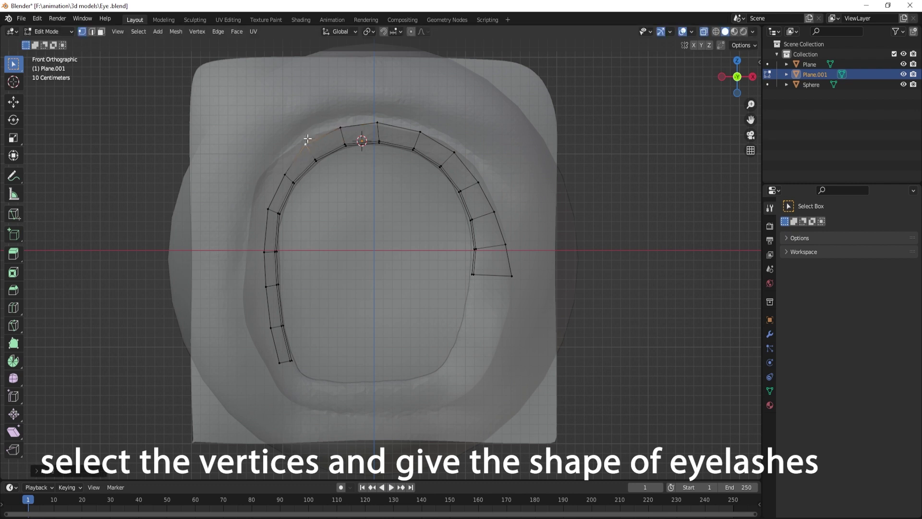
Slide and reposition the lower-left vertices and edges of the strip
click(280, 361)
key(g)
key(g)
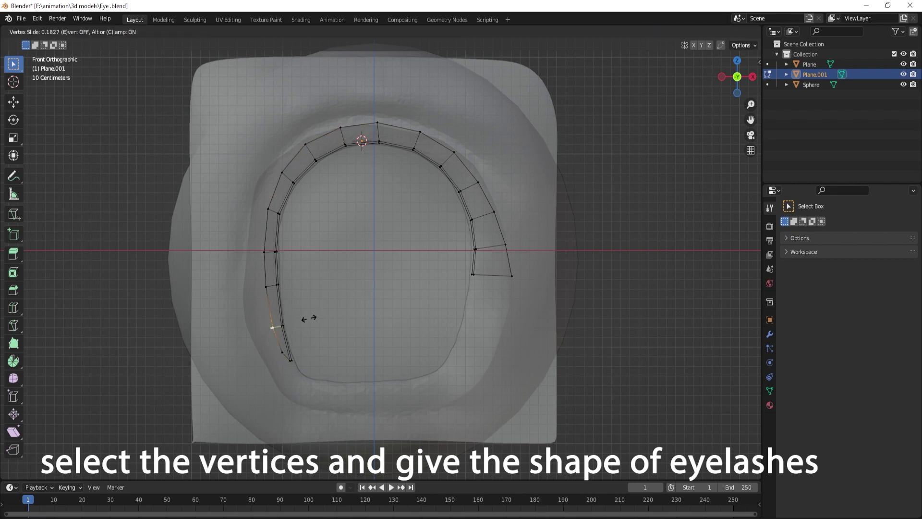
click(272, 327)
click(270, 269)
key(g)
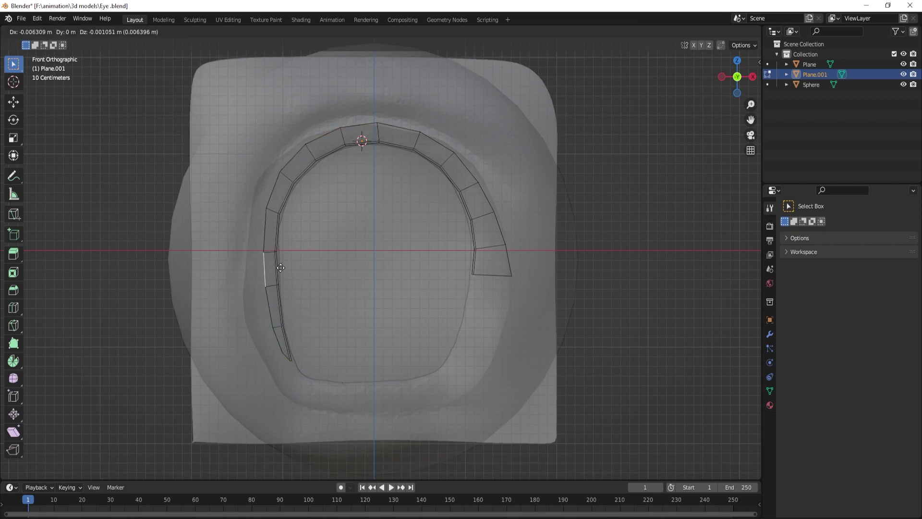
click(265, 262)
click(281, 340)
Move the strip's lower-left edge into place and check it in perspective view
key(g)
click(325, 333)
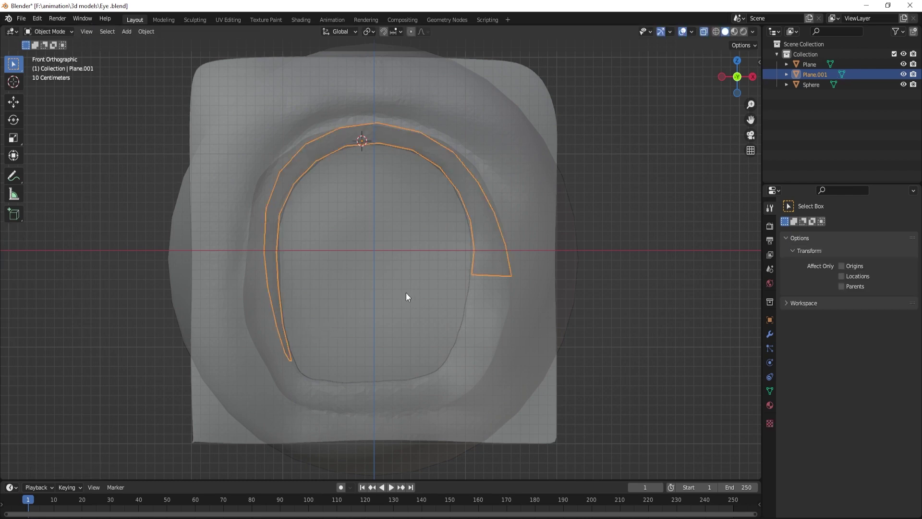
mouse_move(406, 293)
middle_down()
mouse_move(423, 299)
mouse_move(342, 336)
middle_up()
scroll(292, 348, up, 4)
key(shift+z)
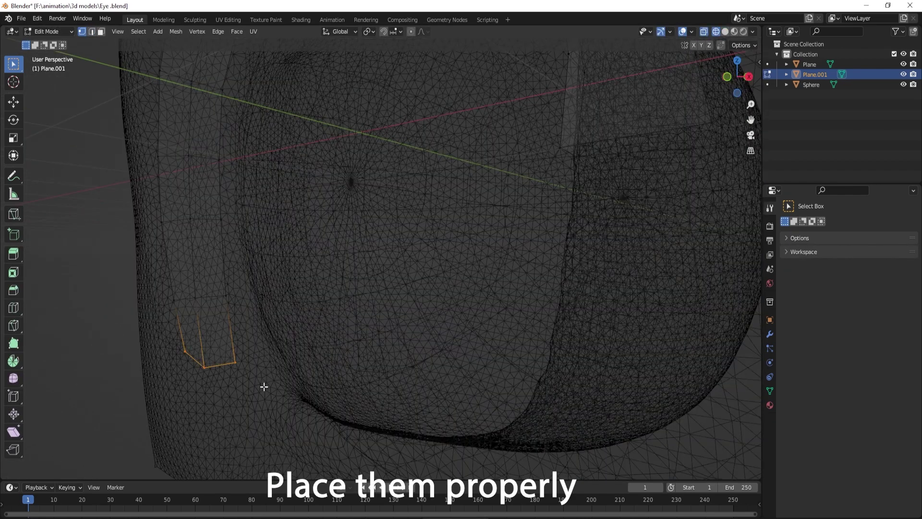
key(shift+z)
Turn on proportional editing and rotate the strip's selected end
key(o)
key(r)
key(y)
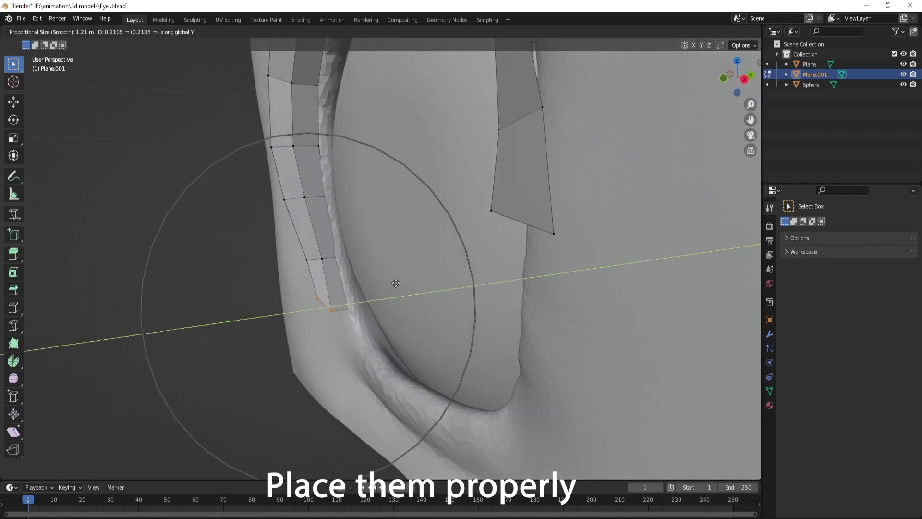
click(397, 292)
key(ctrl+KP_3)
middle_drag(472, 290, 433, 217)
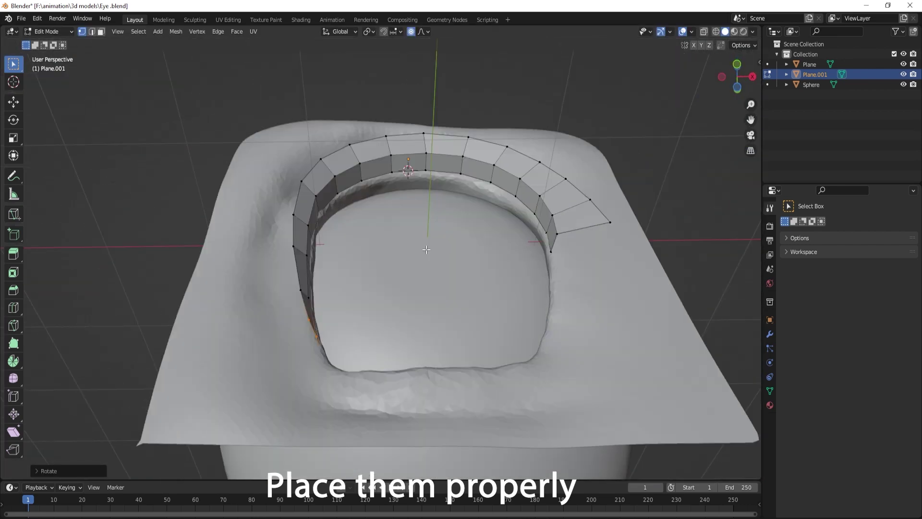
scroll(433, 216, up, 3)
Reshape the strip along Y with proportional falloff to hug the upper eyelid
key(g)
key(y)
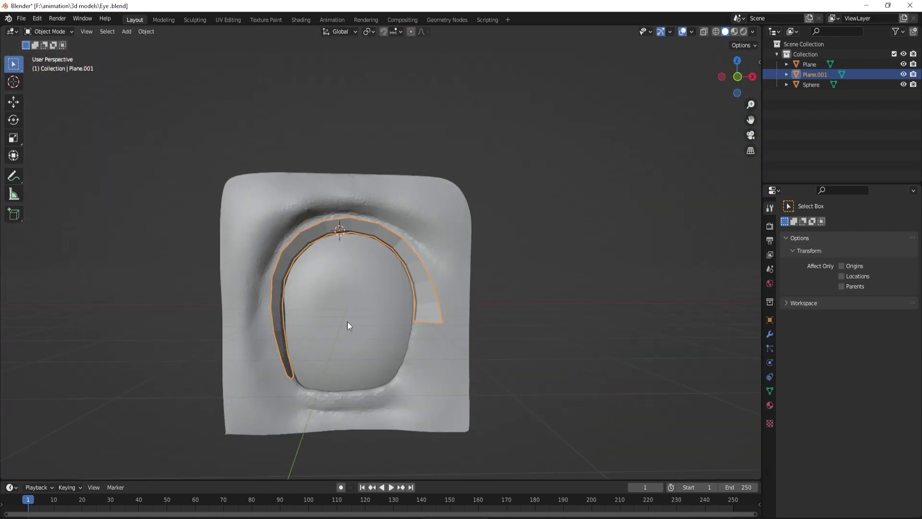
key(g)
key(y)
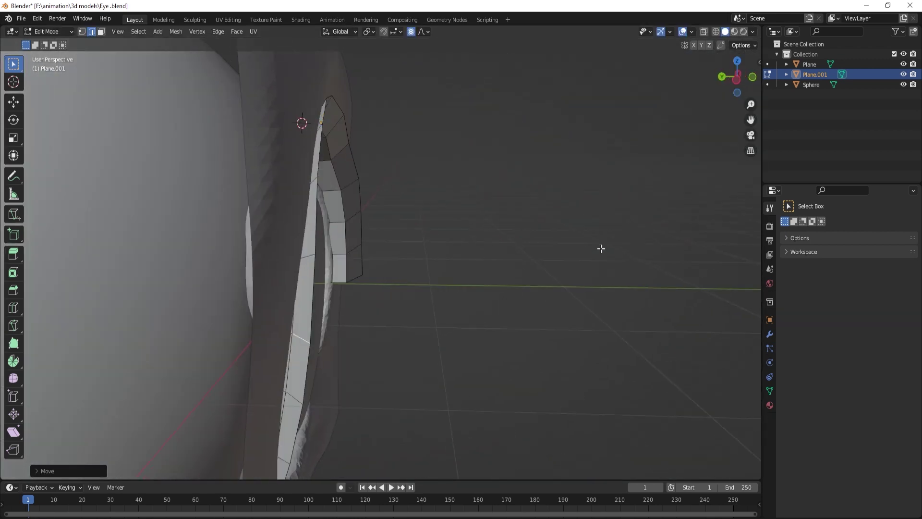
key(g)
key(y)
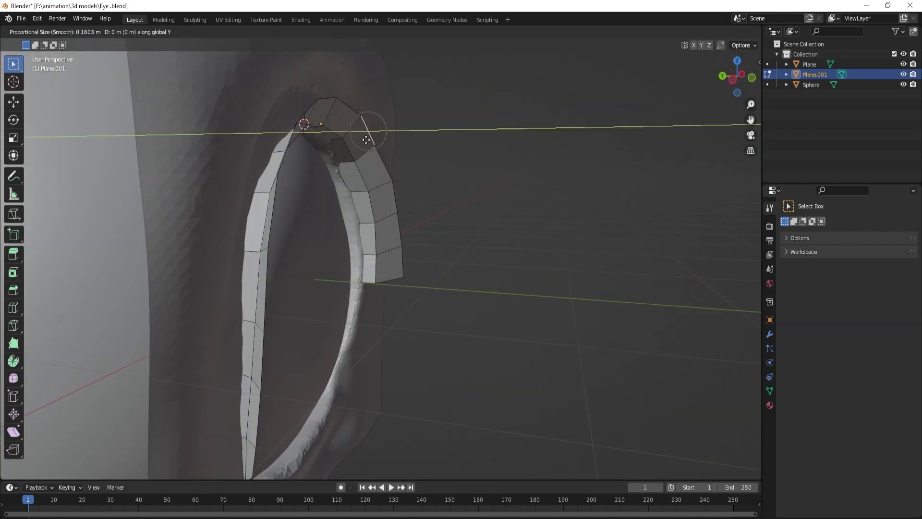
click(384, 146)
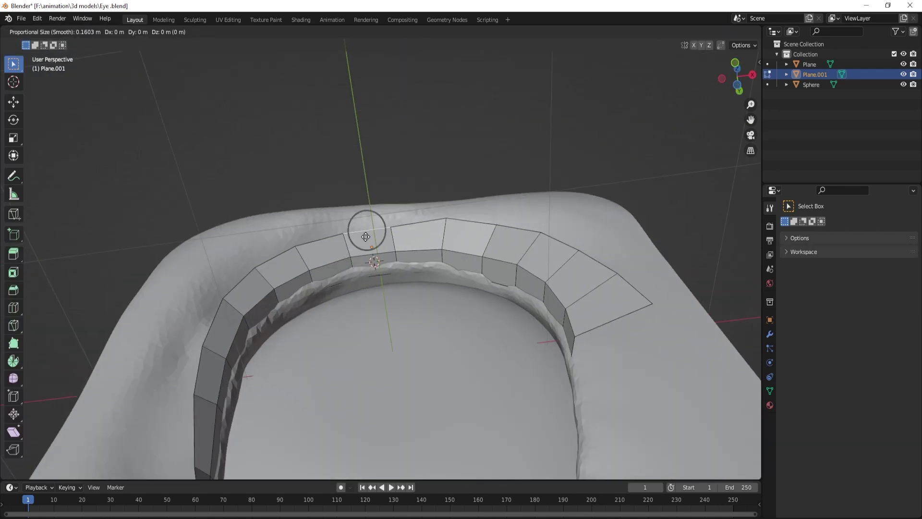
click(272, 285)
Back in Object Mode, apply Subdivision Set to smooth the eyelash strip
key(Tab)
right_click(405, 269)
click(402, 272)
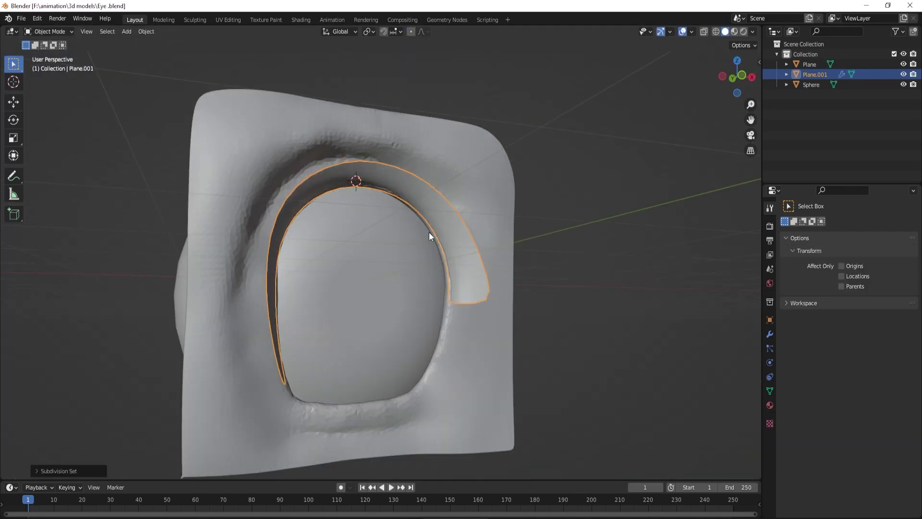
mouse_move(429, 232)
middle_down()
mouse_move(322, 327)
mouse_move(359, 145)
middle_up()
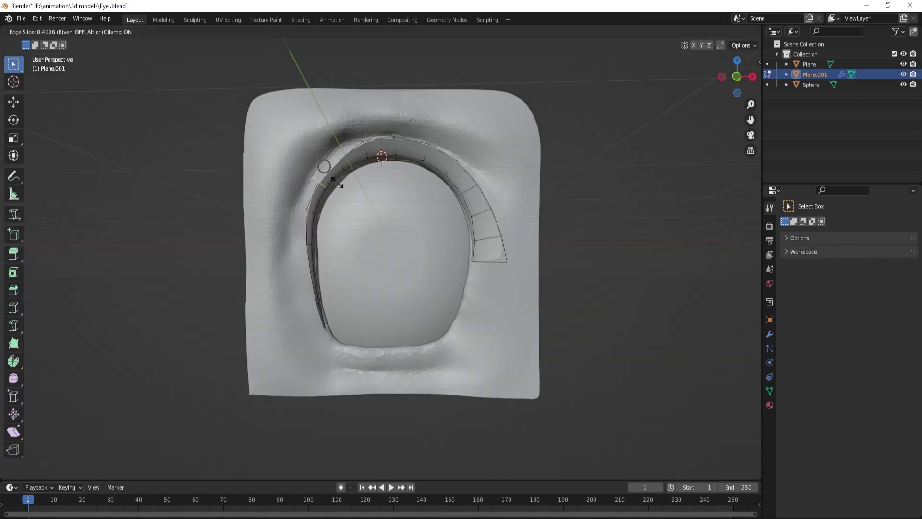
Inspect the smoothed strip from the front view, ending in Object Mode
key(1)
key(KP_1)
scroll(446, 306, up, 3)
scroll(312, 295, up, 4)
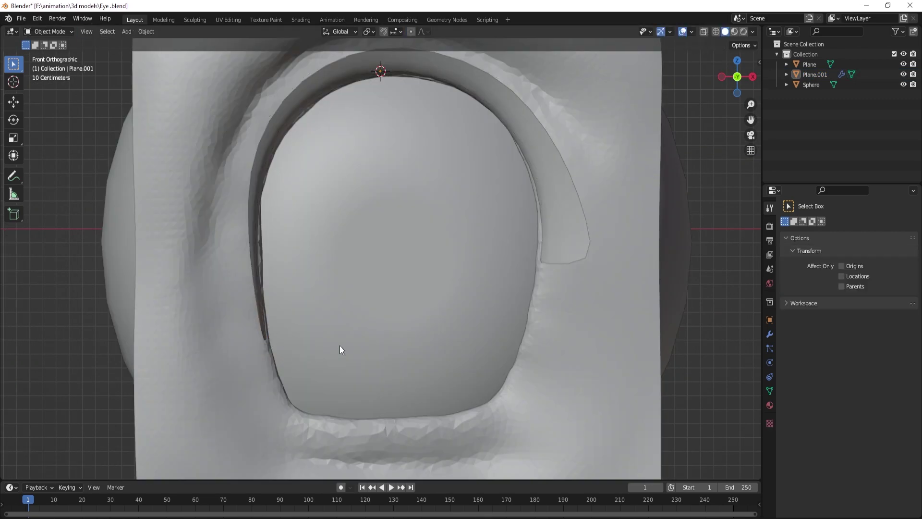
key(g)
key(Escape)
key(Tab)
scroll(403, 334, down, 3)
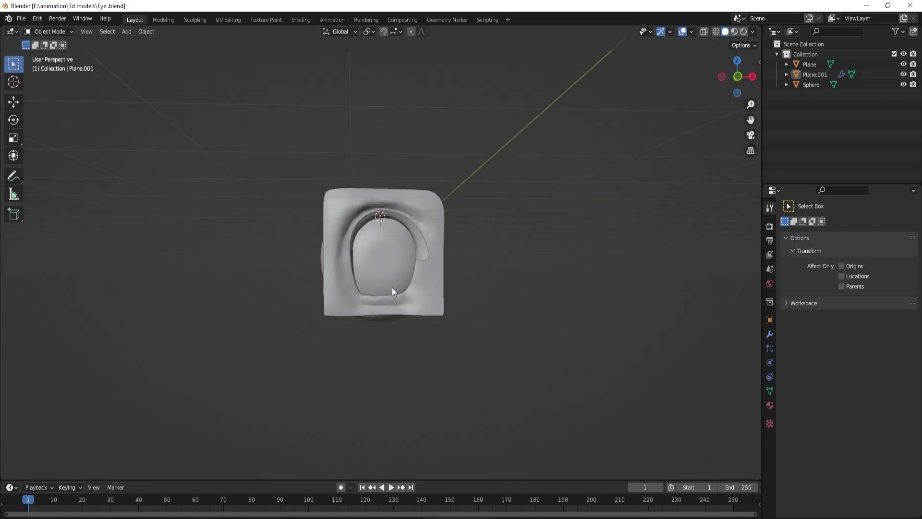
scroll(392, 287, down, 2)
key(KP_1)
scroll(489, 283, up, 3)
scroll(543, 313, up, 2)
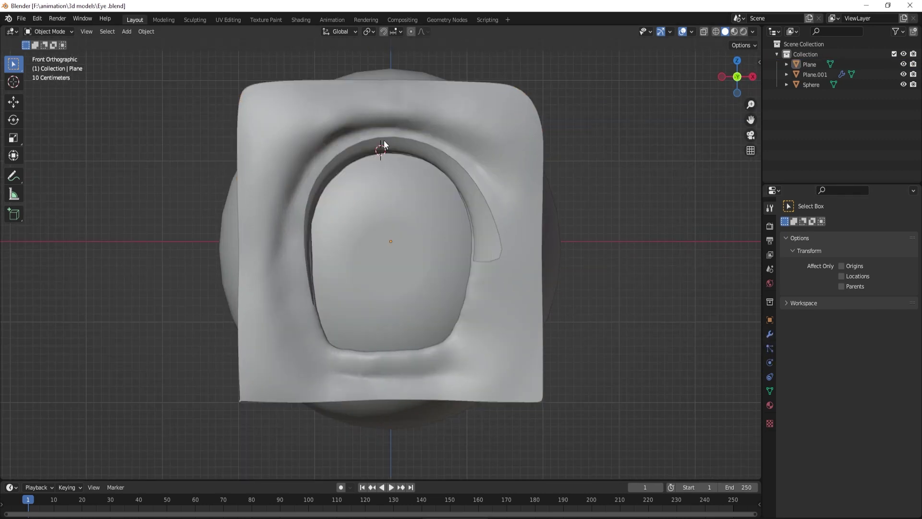
Add a small plane on the upper eyelid, rotated 90° on X and scaled down
key(shift+a)
click(520, 189)
key(r)
key(x)
key(9)
key(0)
key(Return)
key(s)
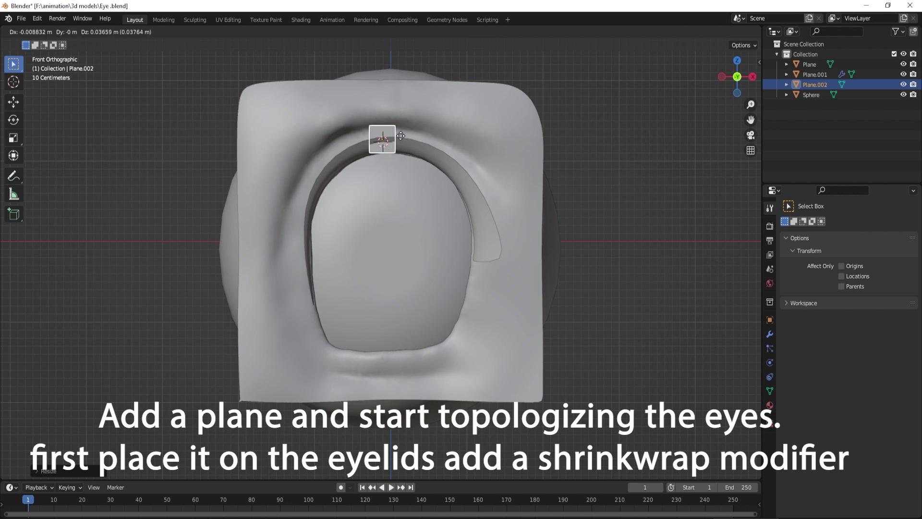
click(401, 136)
Save, then give the plane a Shrinkwrap modifier targeting Plane with Target Normal Project
key(ctrl+s)
key(KP_Divide)
click(769, 332)
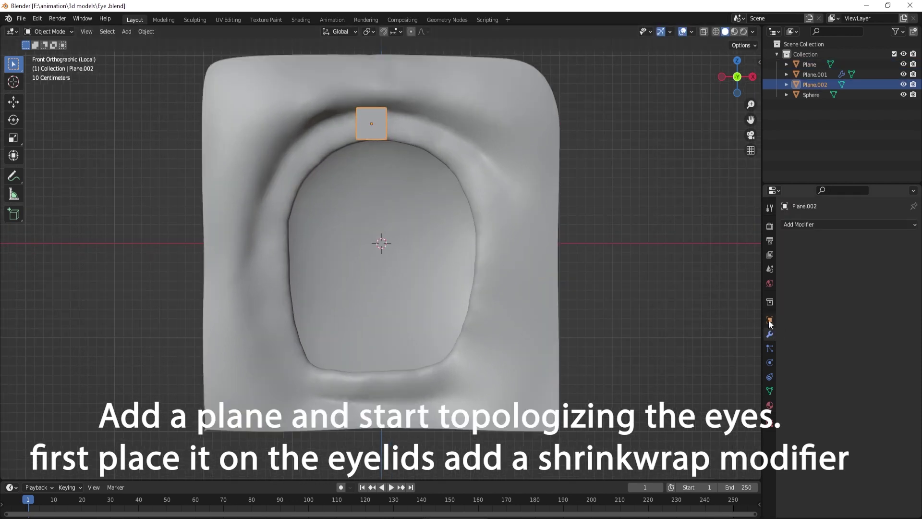
click(817, 225)
click(812, 315)
click(900, 282)
click(437, 118)
click(869, 256)
click(843, 301)
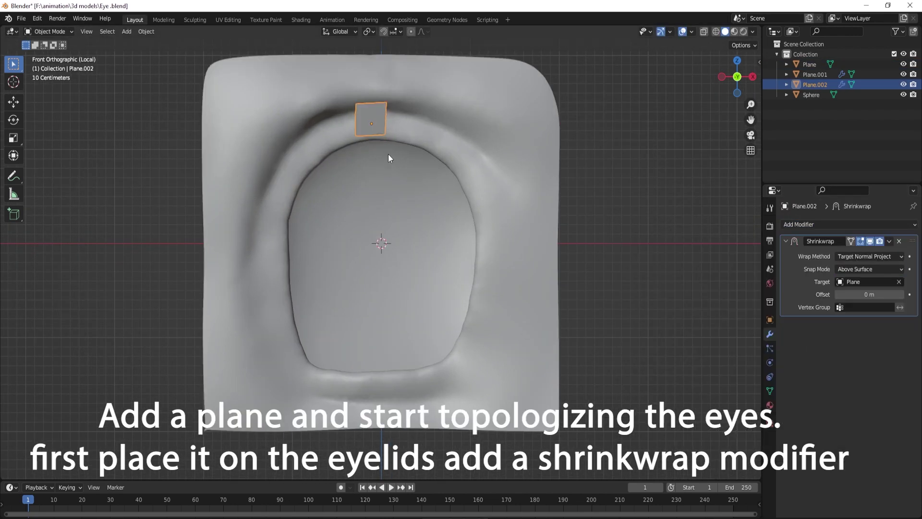
Seat the plane on the eyelid and set the Shrinkwrap offset to 0.032 m
middle_drag(388, 158, 485, 209)
key(g)
click(485, 209)
key(KP_1)
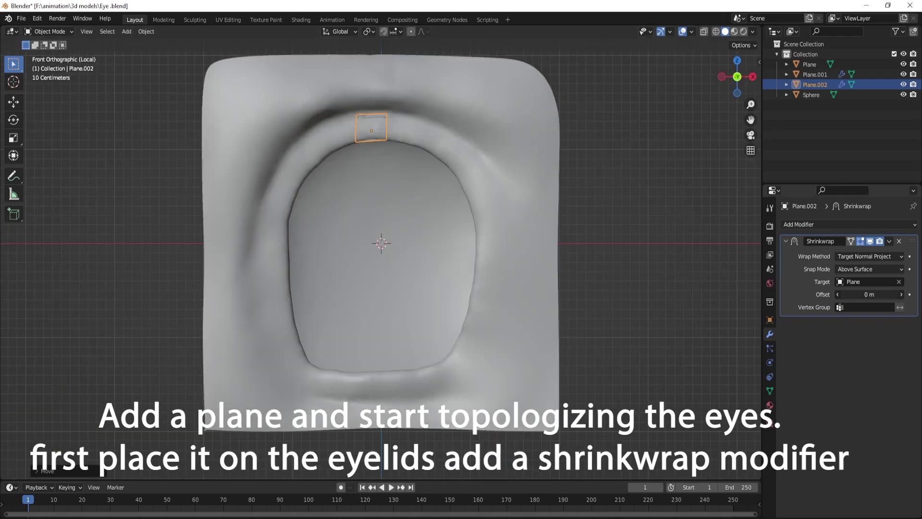
drag(869, 294, 880, 294)
In Edit Mode, slide an edge and extrude a second face angled along the eyelid
key(Tab)
key(g)
key(g)
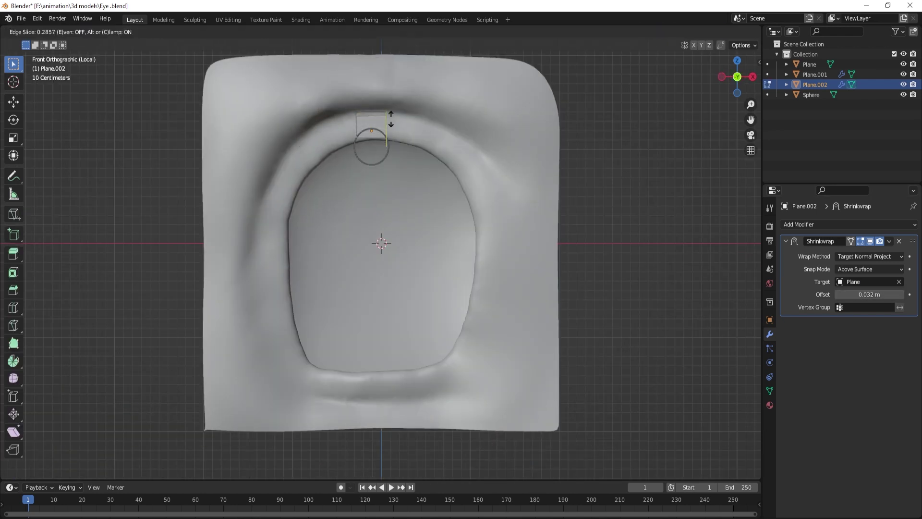
click(391, 119)
key(e)
key(r)
click(473, 151)
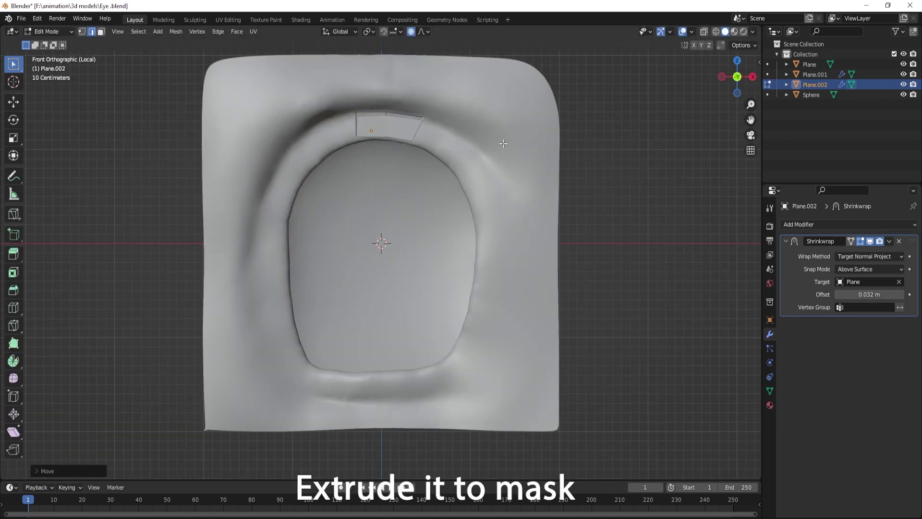
Fit the top vertices to the rim and extrude a third quad along the upper rim
click(770, 391)
click(770, 334)
key(g)
click(381, 118)
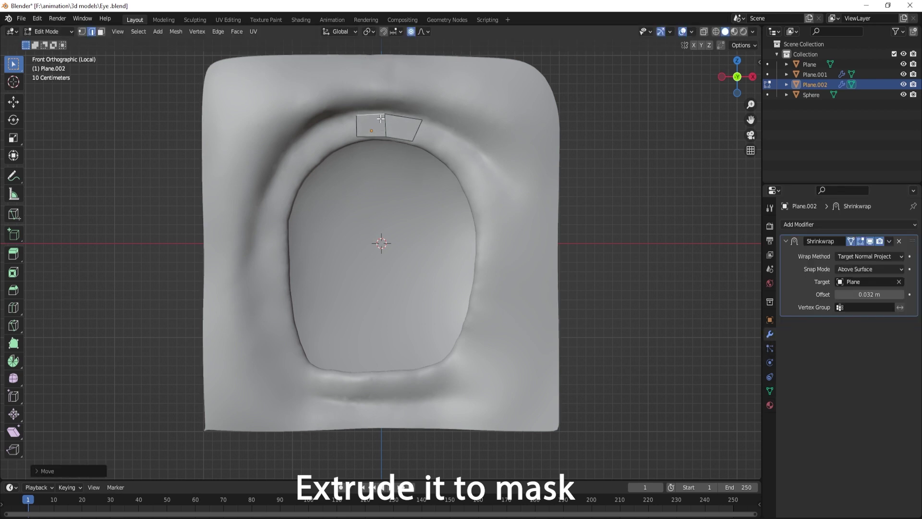
key(e)
click(419, 131)
key(r)
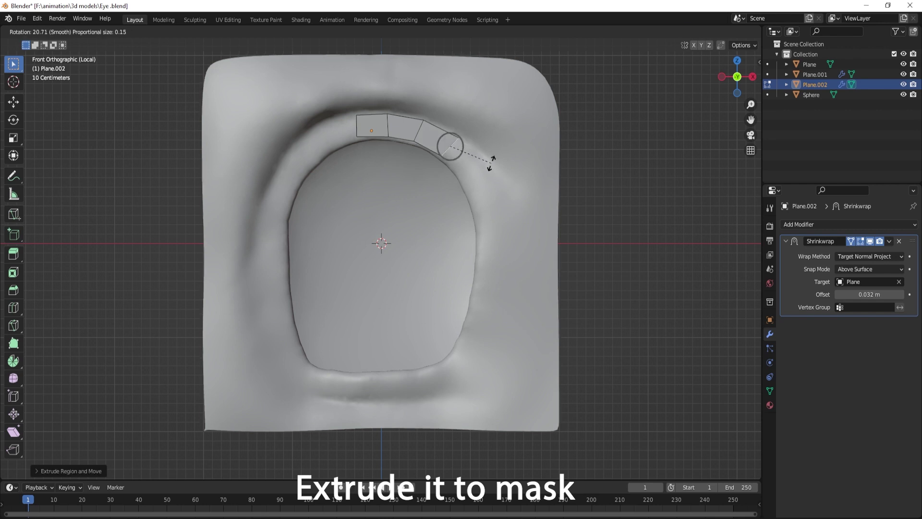
click(501, 161)
key(r)
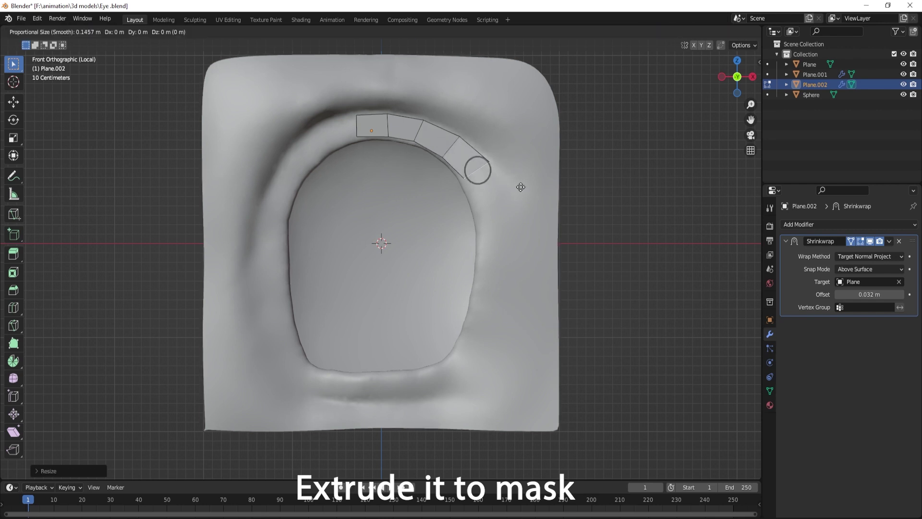
click(521, 187)
Extend the strip with another quad around the upper-right corner of the rim
key(g)
click(529, 158)
key(g)
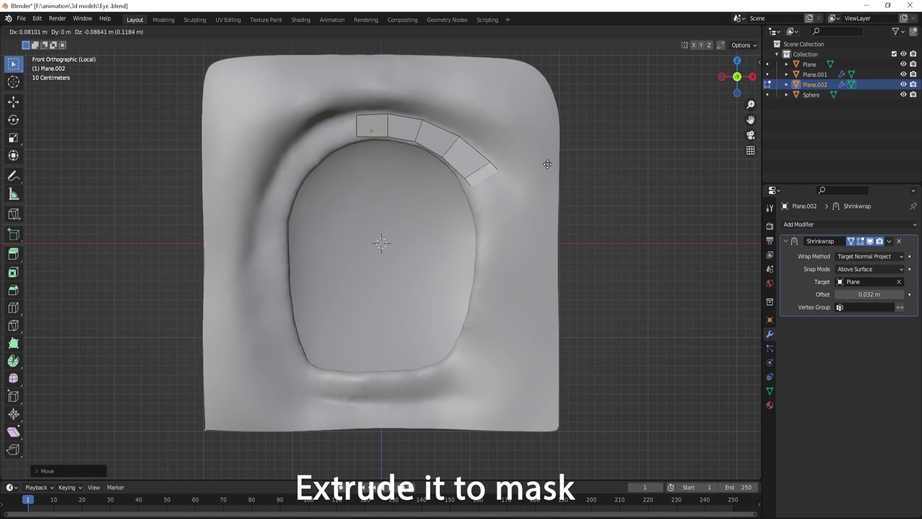
key(e)
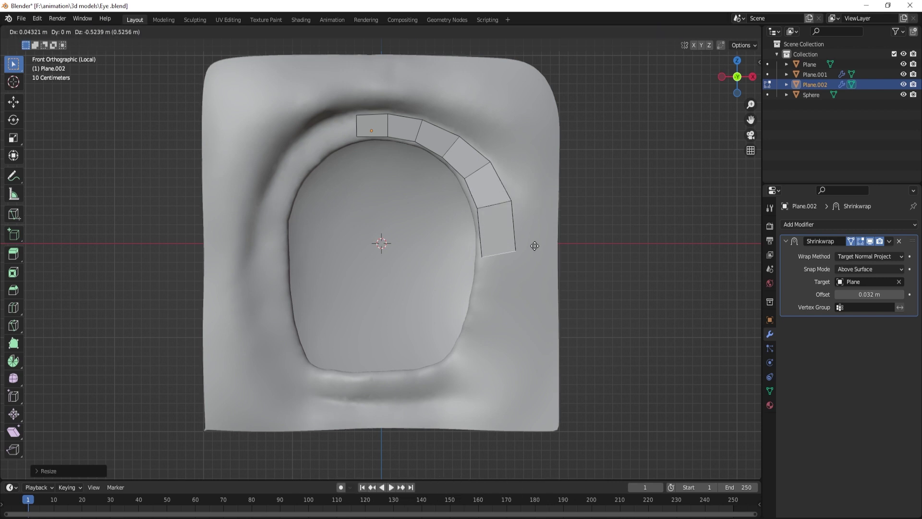
click(544, 246)
Extrude quads down the right side of the rim toward the lower lid
shift+middle_drag(505, 275, 494, 252)
key(e)
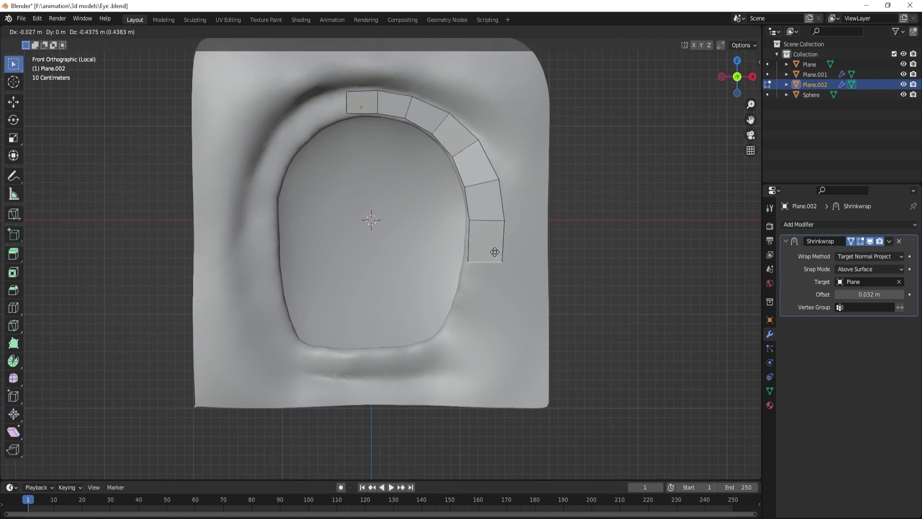
click(519, 259)
key(g)
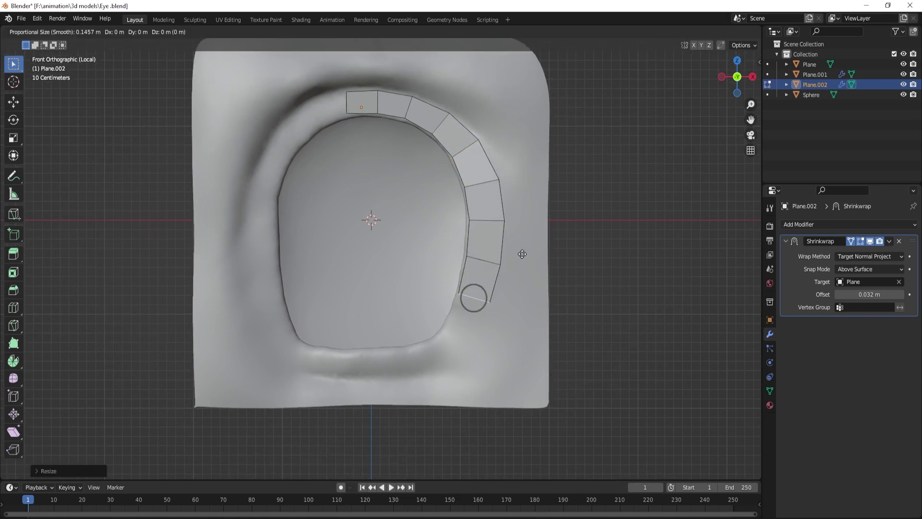
key(r)
click(525, 271)
key(r)
click(510, 313)
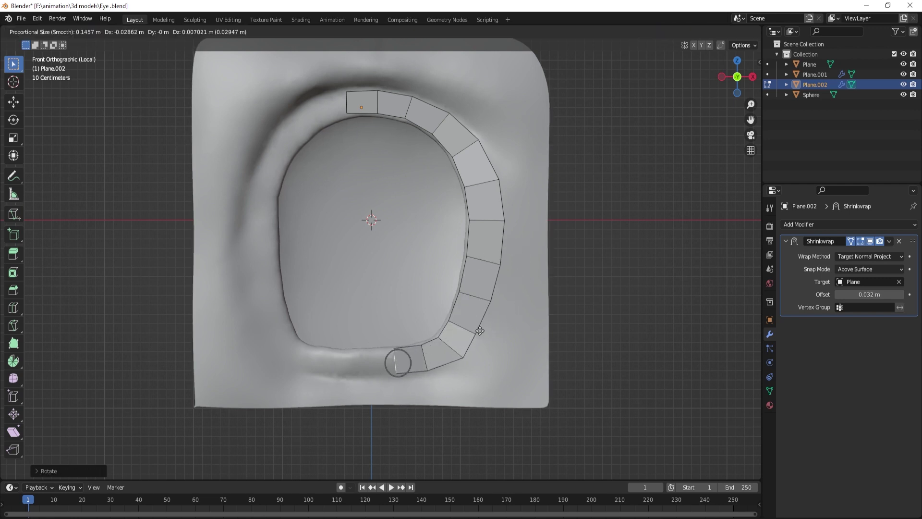
Extrude quads leftward along the lower lid to the lower-left corner
key(e)
click(361, 366)
key(e)
click(336, 365)
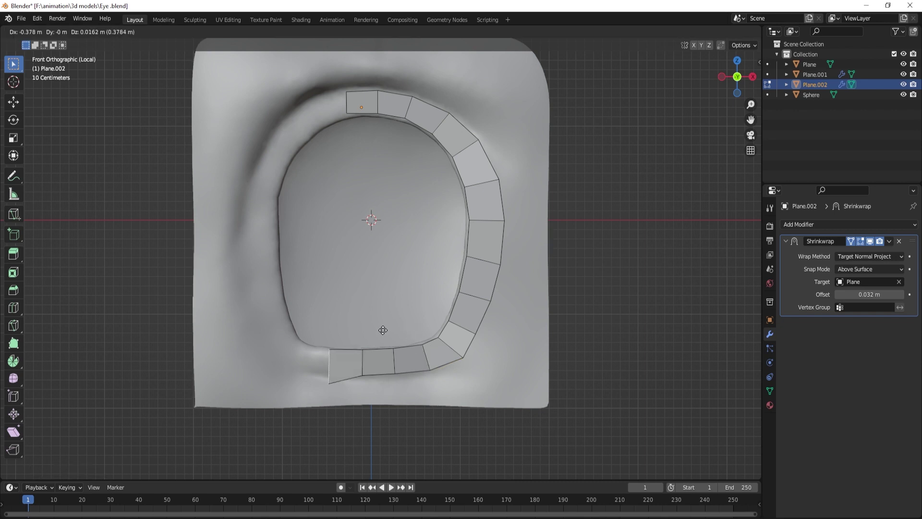
key(e)
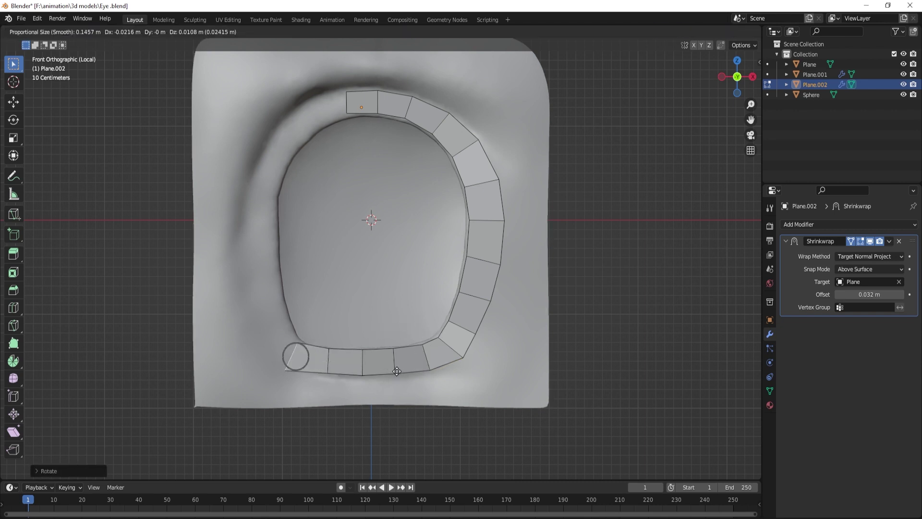
click(366, 355)
key(r)
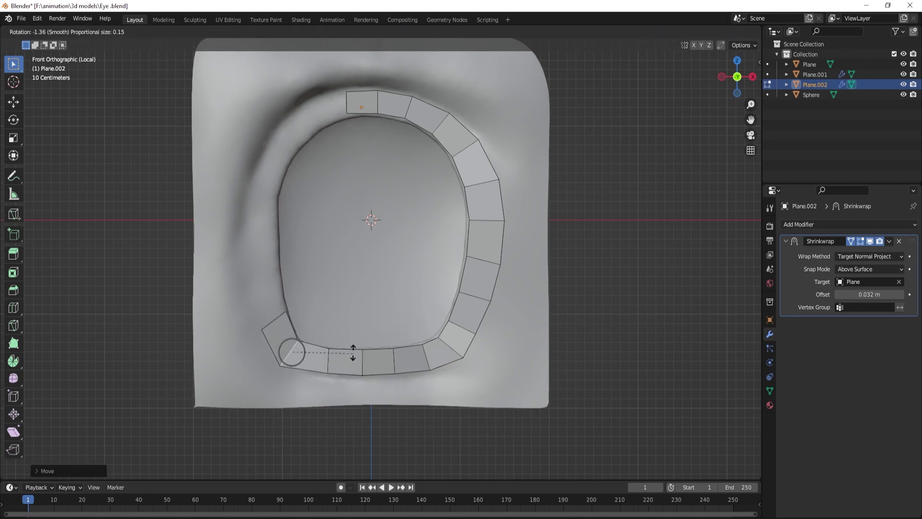
click(353, 353)
shift+middle_drag(317, 280, 339, 331)
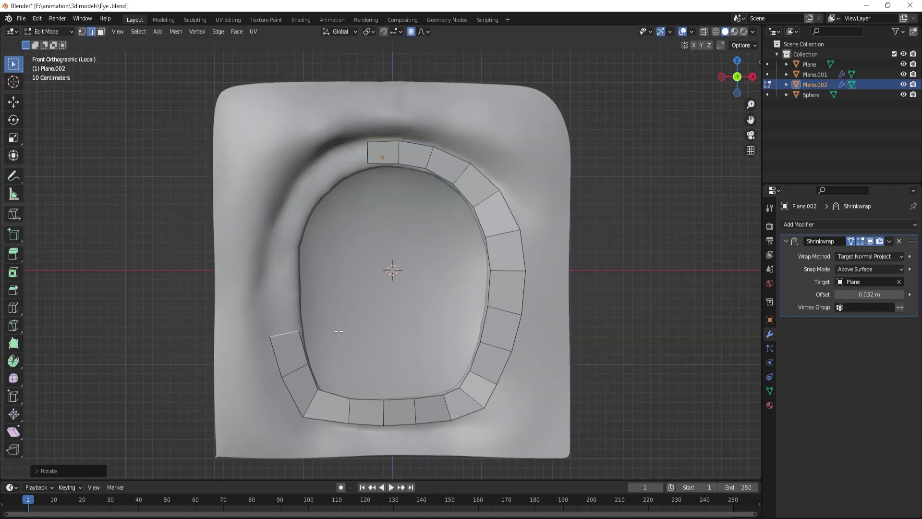
Extrude quads up the left side and scale the vertices to close the ring at the top
key(e)
click(320, 293)
key(e)
click(325, 258)
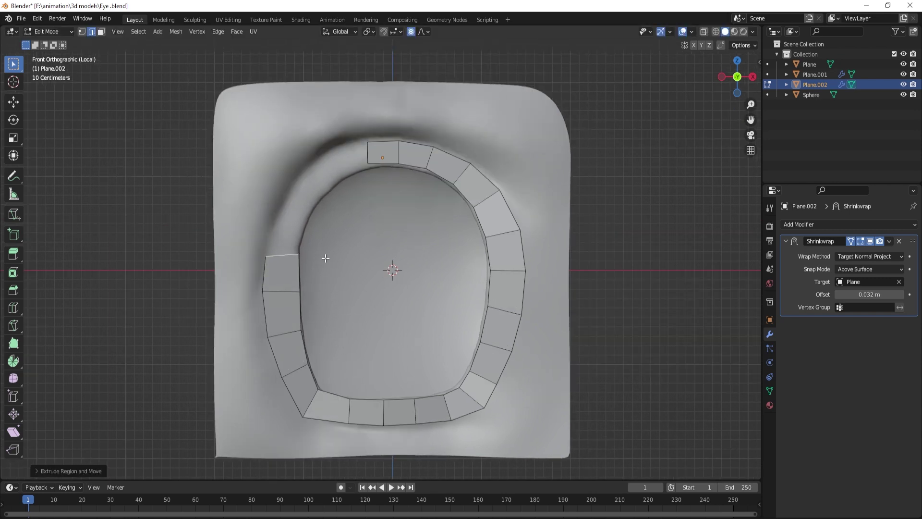
key(s)
click(337, 260)
key(g)
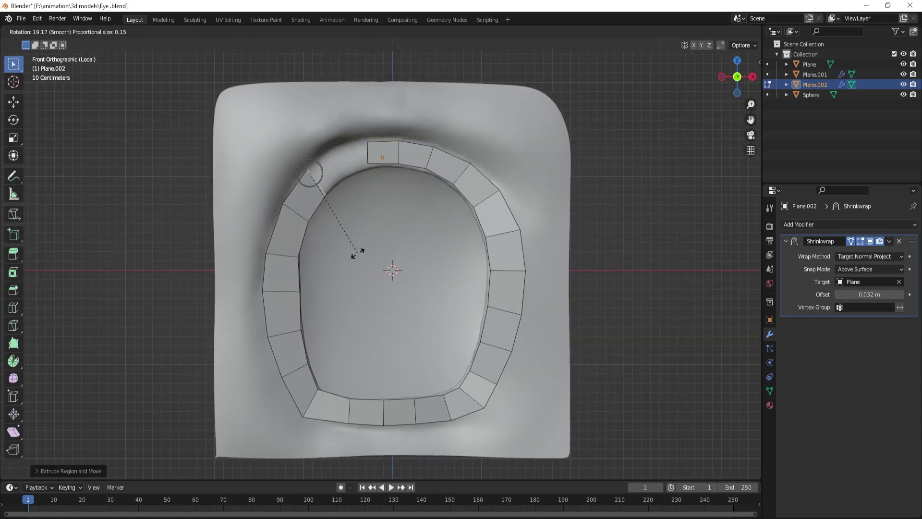
click(380, 231)
click(372, 155)
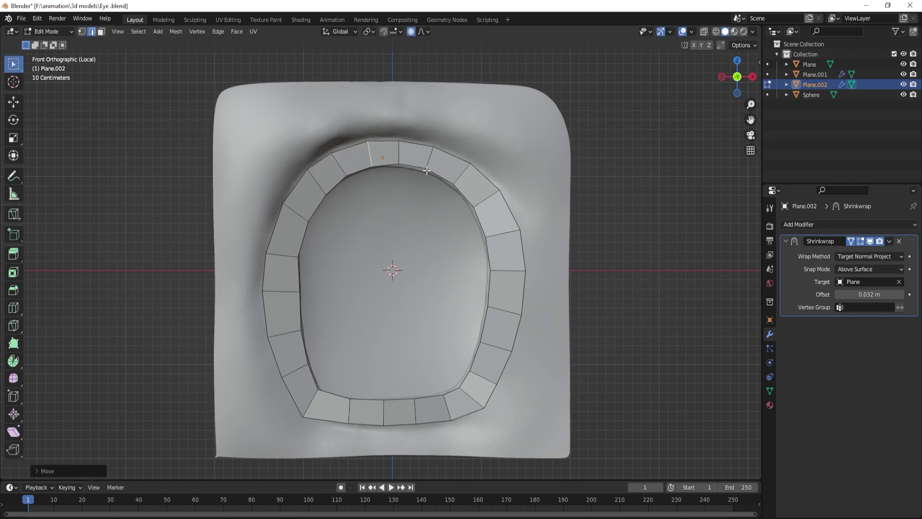
key(s)
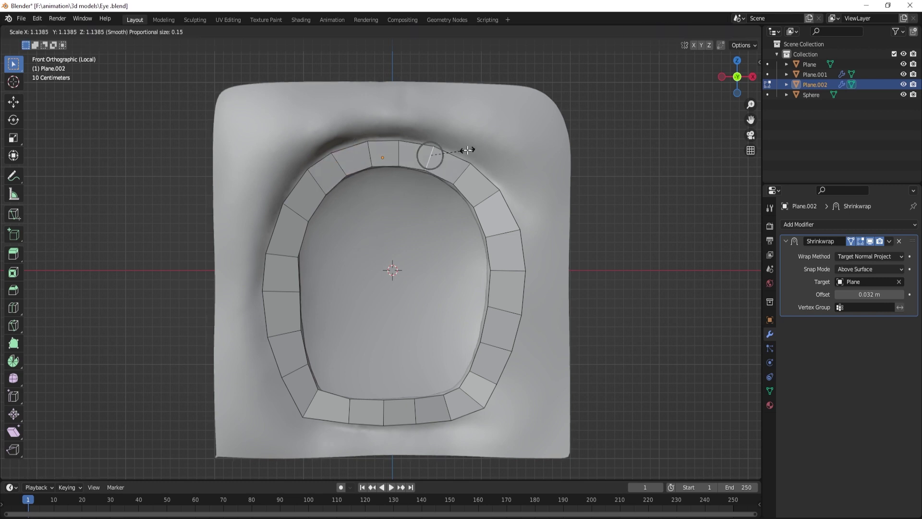
click(467, 150)
Save the file and check the closed ring from the side and front
key(ctrl+s)
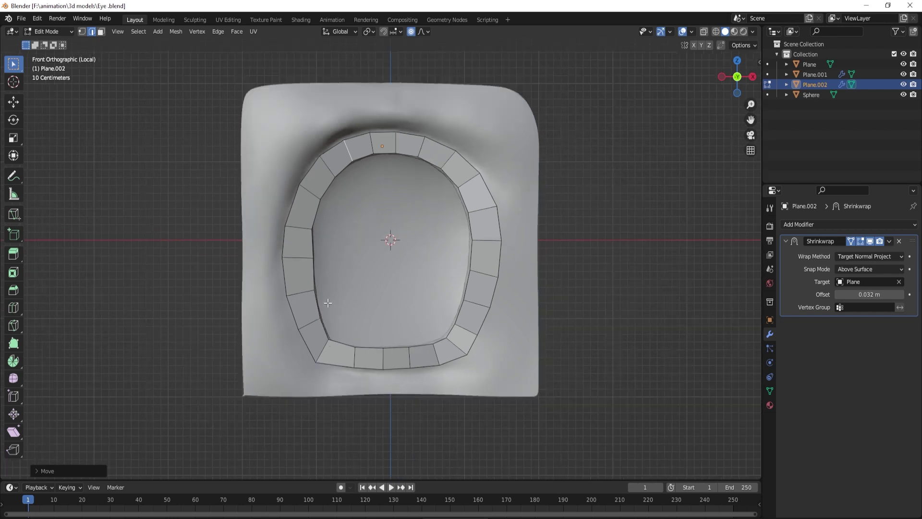
mouse_move(426, 258)
middle_down()
mouse_move(480, 230)
mouse_move(464, 202)
middle_up()
key(KP_1)
Extrude the ring's outer boundary loop, then delete the unwanted extruded faces
alt+click(487, 194)
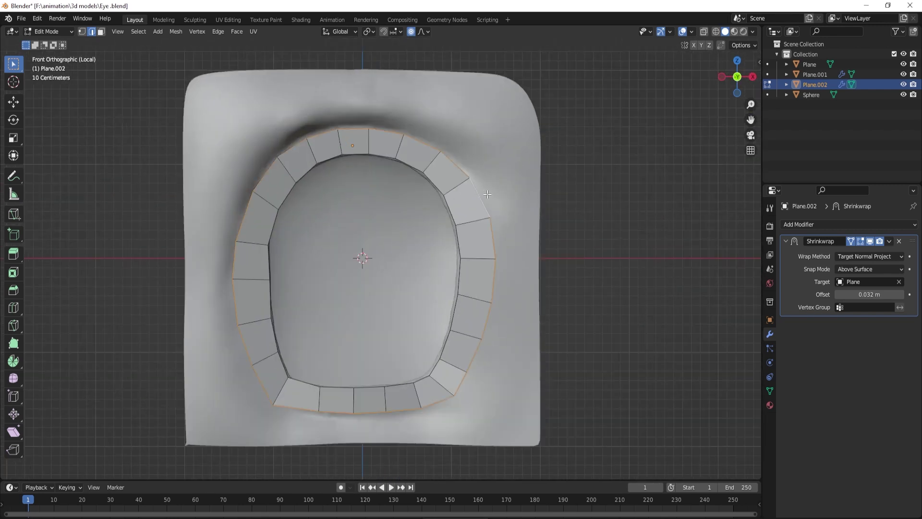
key(e)
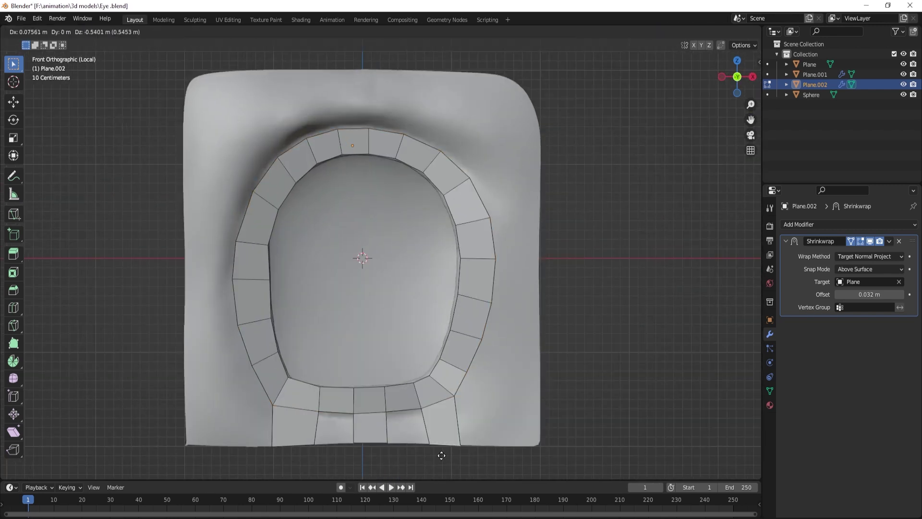
click(511, 405)
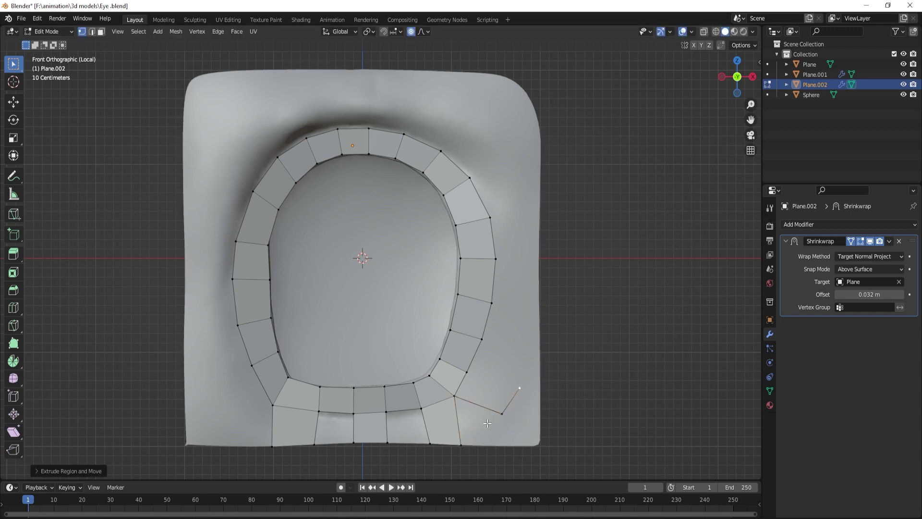
key(x)
click(443, 428)
Extrude single vertices from the lower right up and across the top of the ring
key(e)
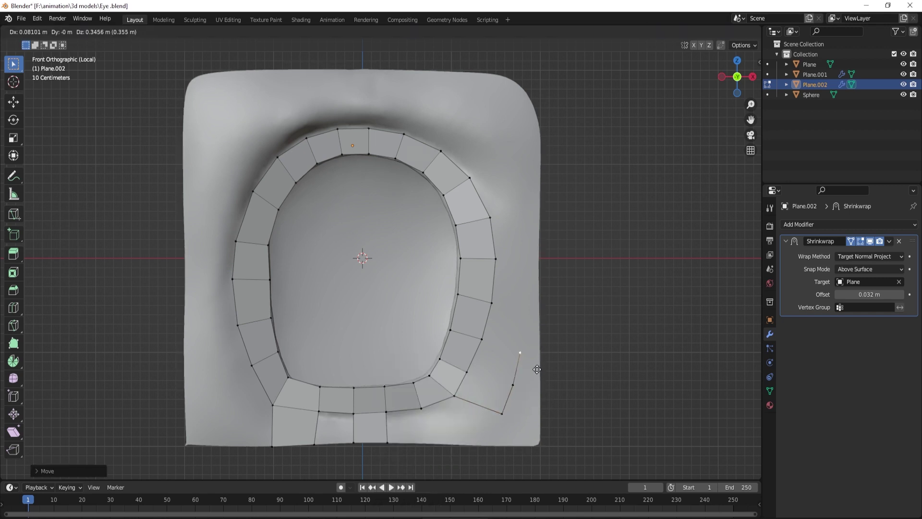
click(551, 348)
key(e)
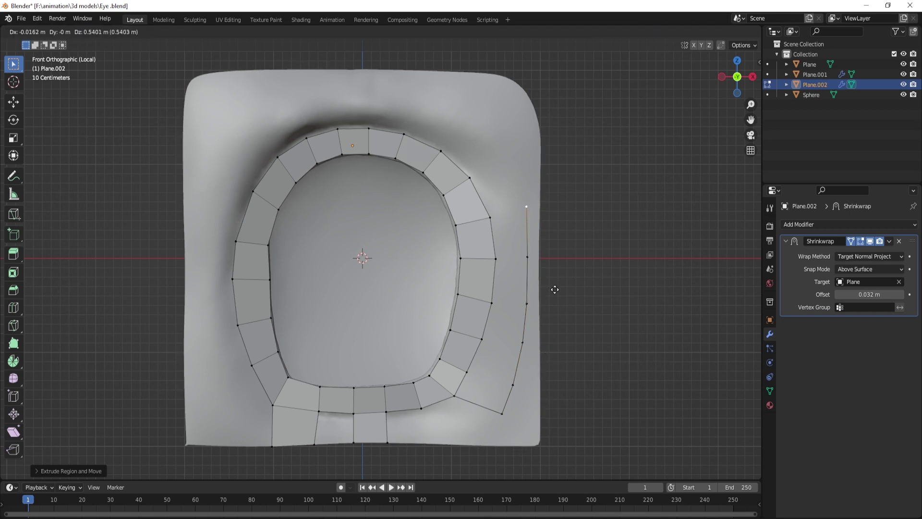
click(528, 281)
key(e)
click(391, 285)
key(e)
click(350, 292)
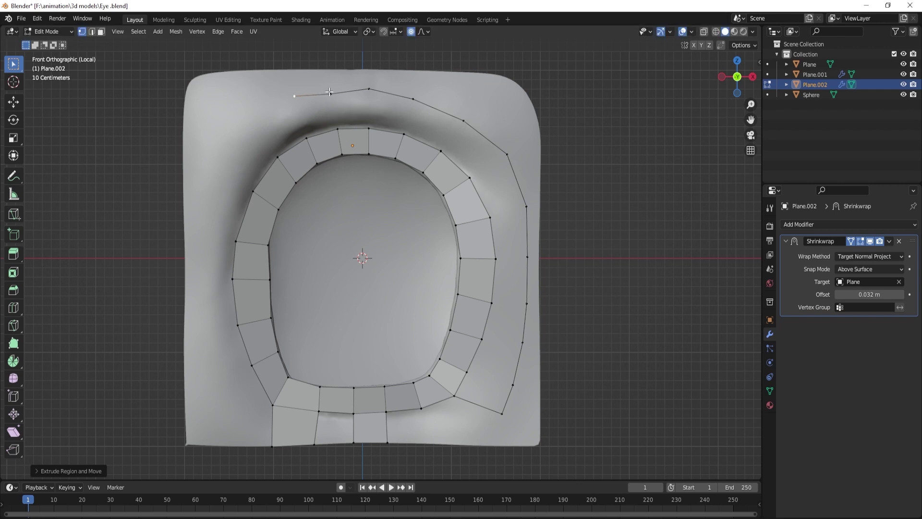
key(g)
click(421, 238)
click(414, 98)
Continue the outer vertex loop from the upper left down to the lower left
key(g)
click(295, 96)
key(e)
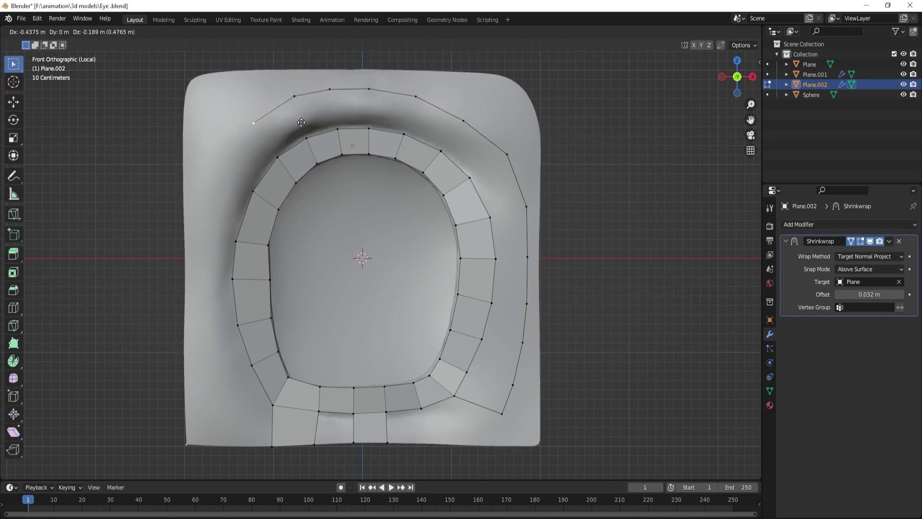
click(285, 159)
key(e)
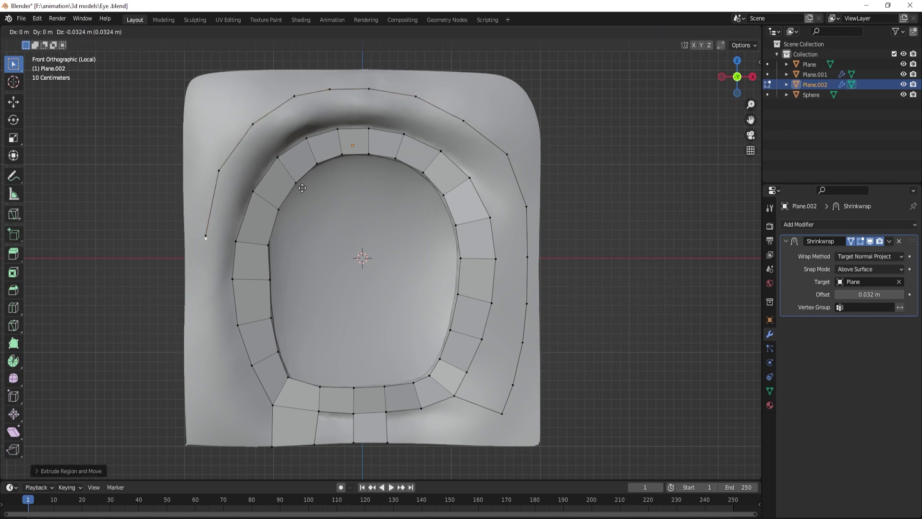
click(298, 239)
key(e)
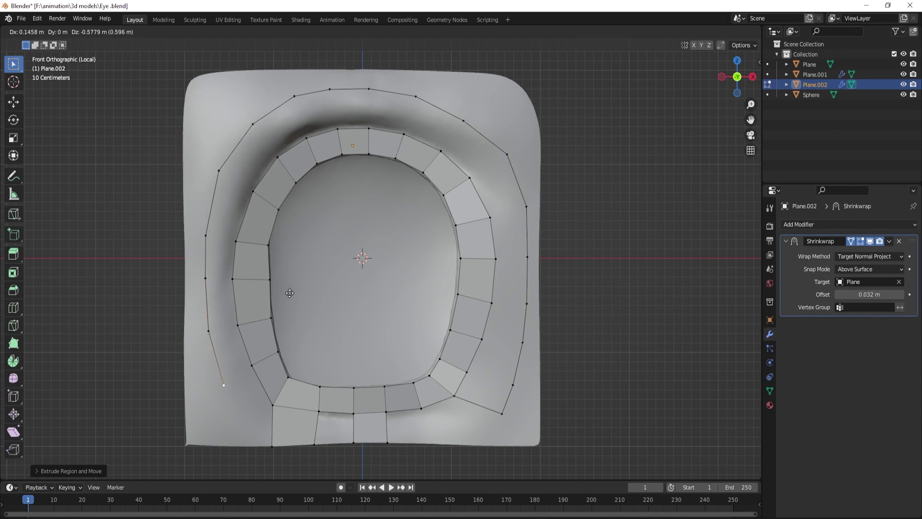
click(290, 291)
Set subdivision level 2 and extrude the bottom ring vertex toward the outer loop
key(ctrl+2)
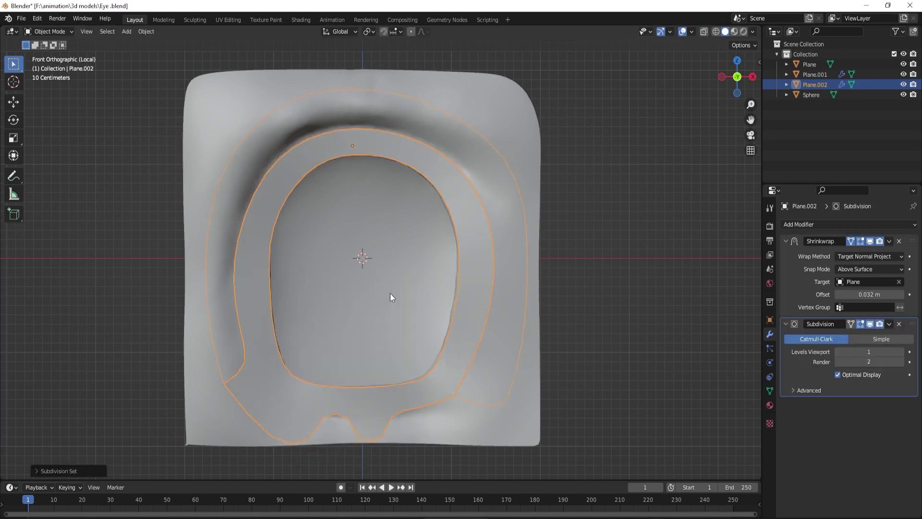
click(317, 430)
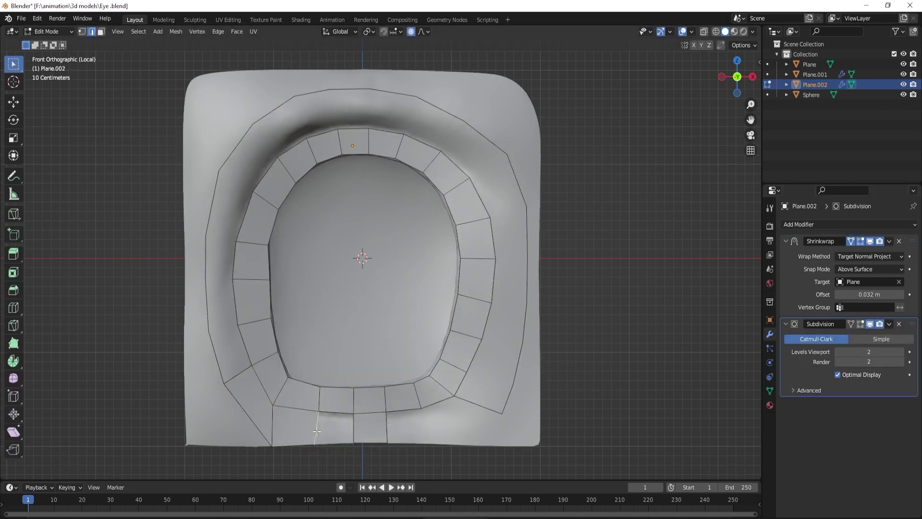
click(421, 408)
key(e)
click(454, 436)
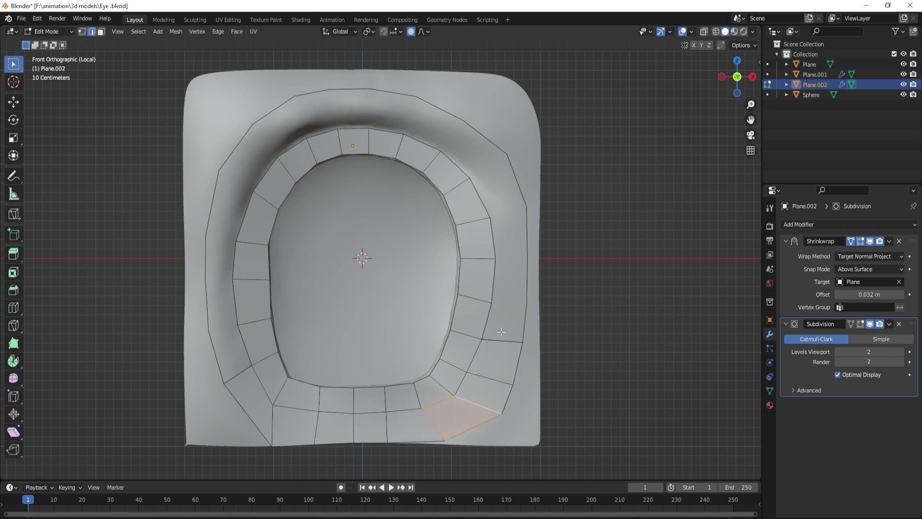
shift+click(445, 140)
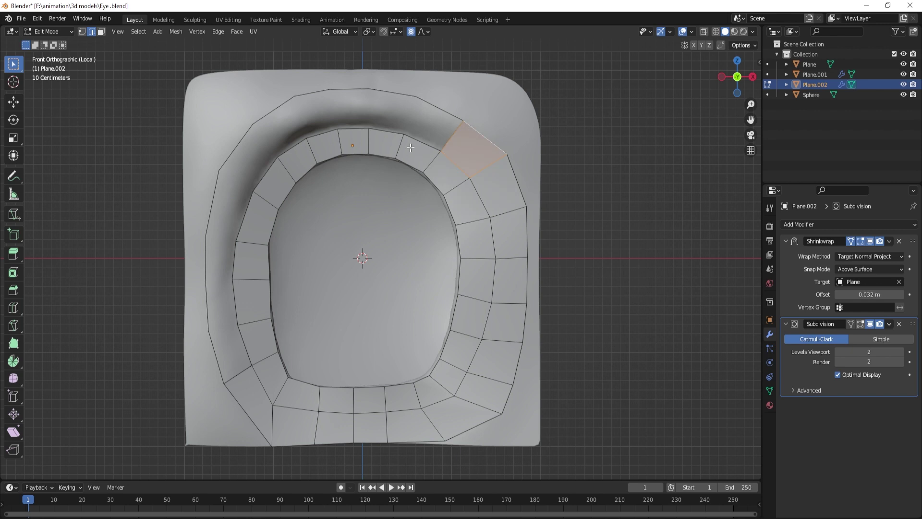
key(ctrl+z)
key(ctrl+z)
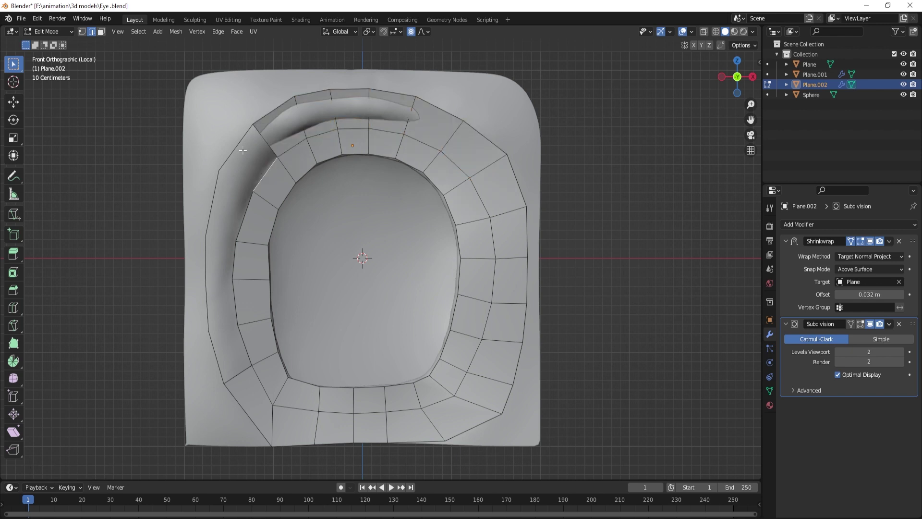
Move the bottom vertices to straighten the lower part of the ring
shift+click(236, 250)
scroll(297, 278, down, 1)
key(1)
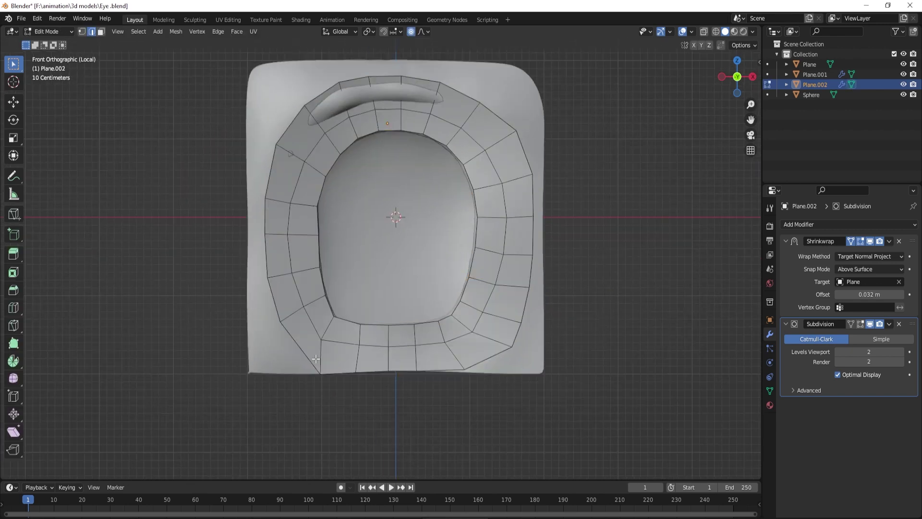
key(g)
click(319, 370)
key(g)
Vertex-slide the lower-left and lower-right vertices to even out the outer ring's bottom
click(419, 362)
key(g)
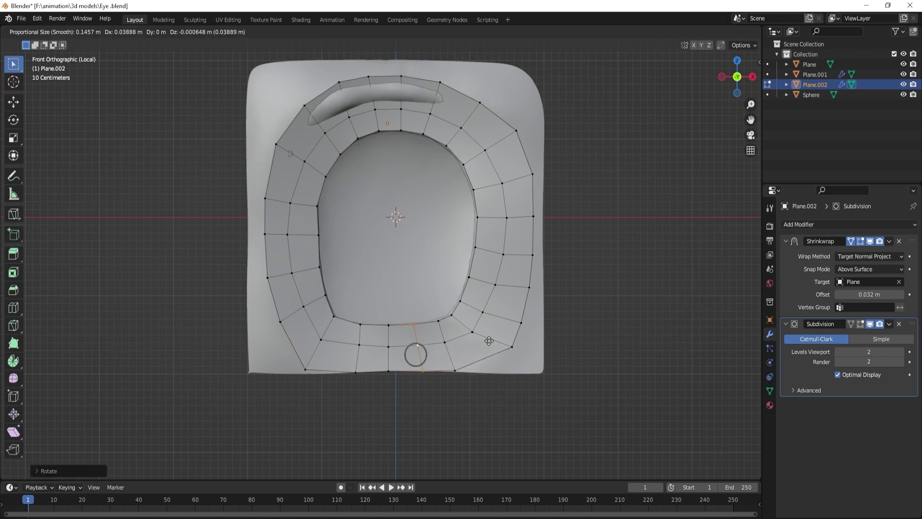
key(Escape)
click(359, 346)
key(g)
key(g)
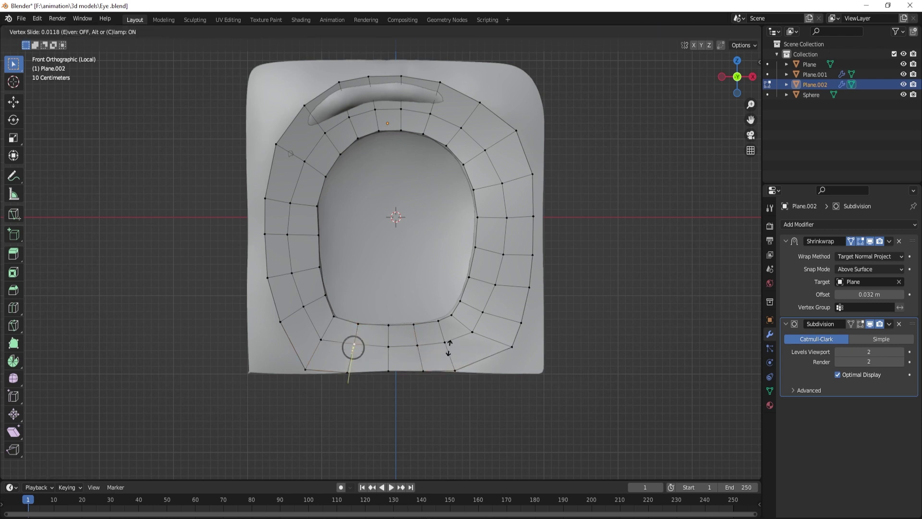
click(448, 346)
key(g)
key(g)
click(453, 341)
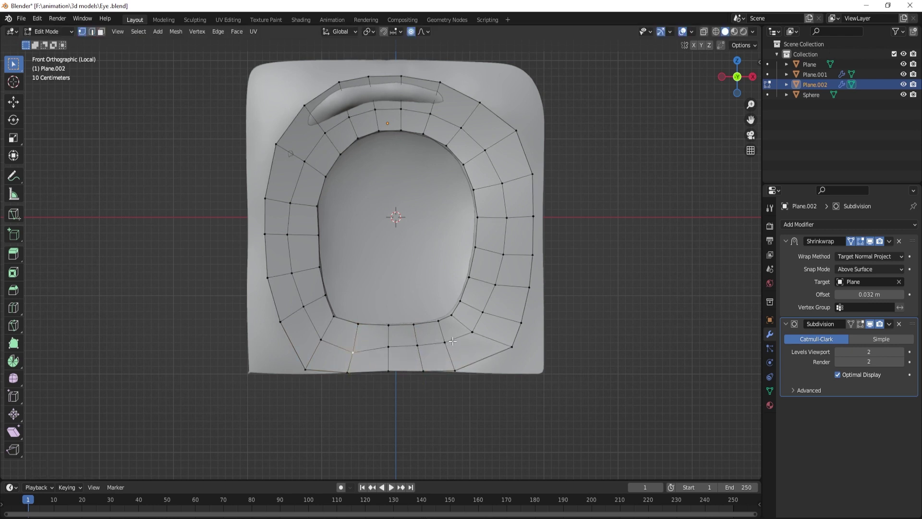
click(489, 343)
key(2)
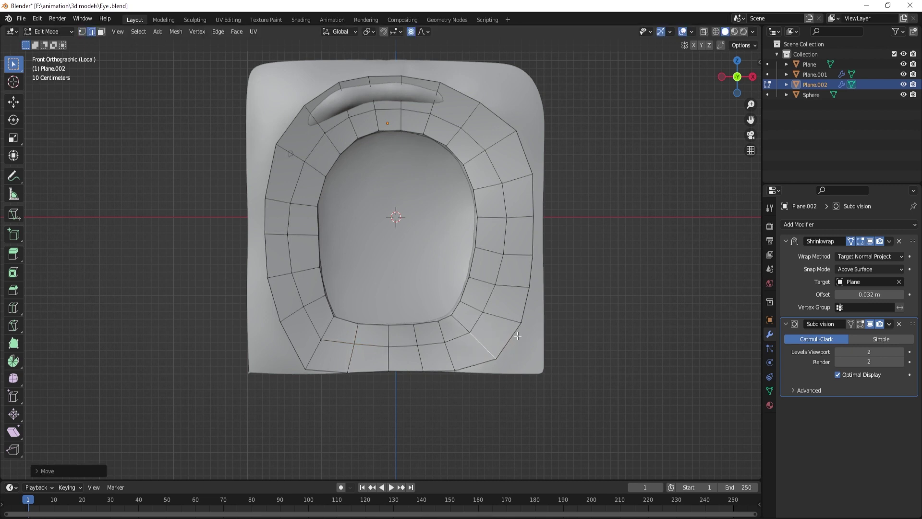
click(385, 76)
shift+middle_drag(450, 101, 441, 155)
Move the top edge sideways and extrude the top-right rim edge outward
key(g)
key(x)
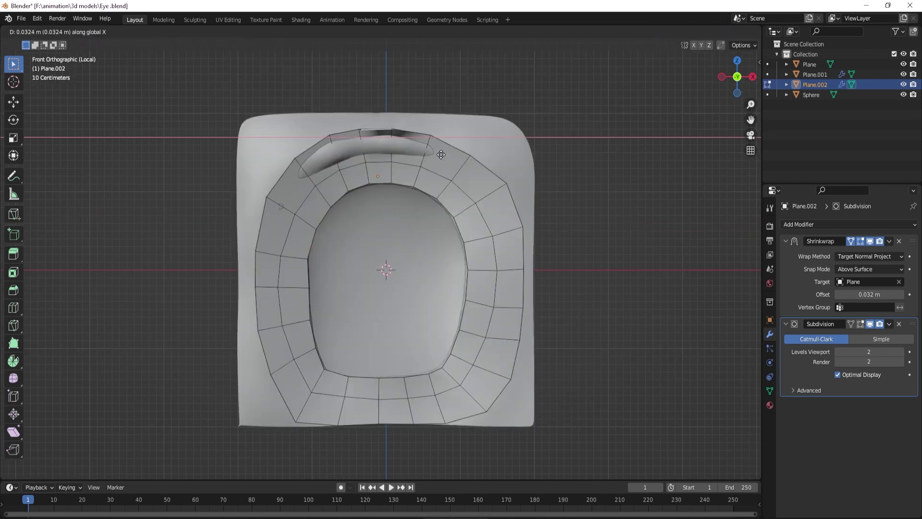
click(442, 144)
click(449, 168)
key(e)
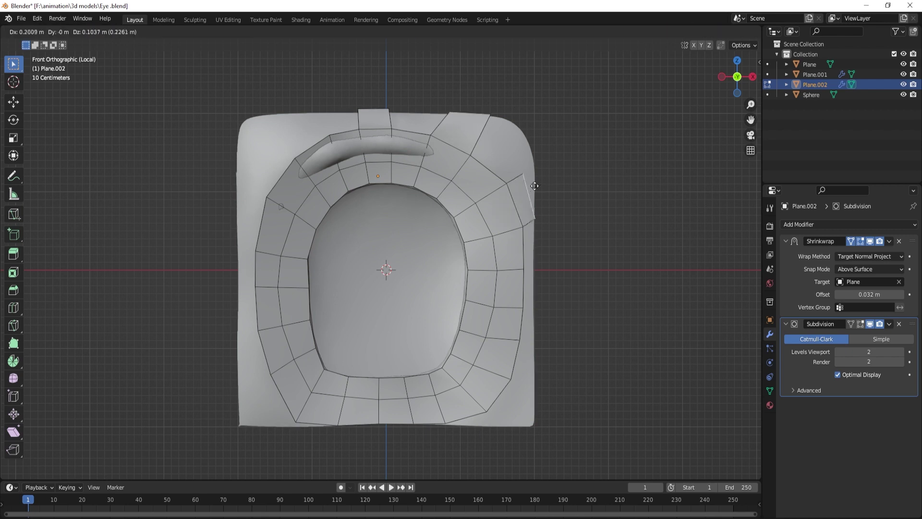
click(313, 434)
Extrude faces to the bottom-left and top-left corners and fill the left-rim gap
key(e)
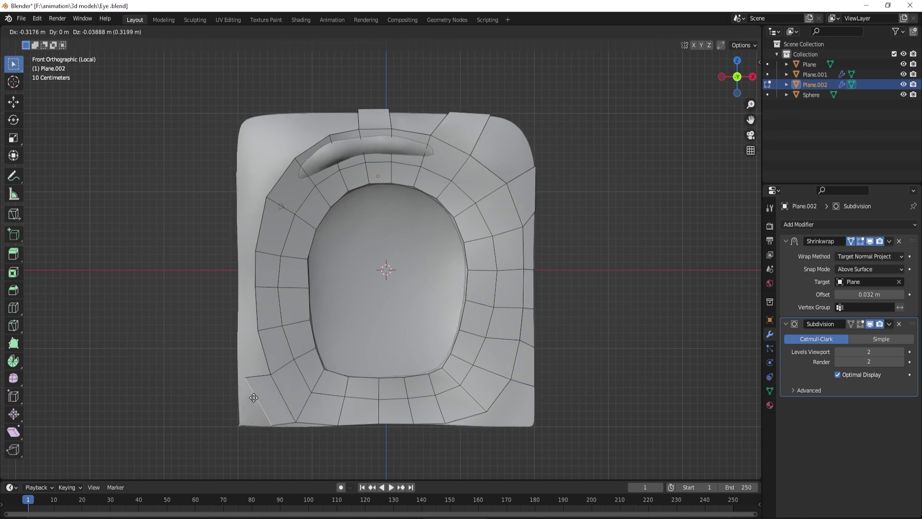
key(r)
click(361, 435)
ctrl+right_click(235, 209)
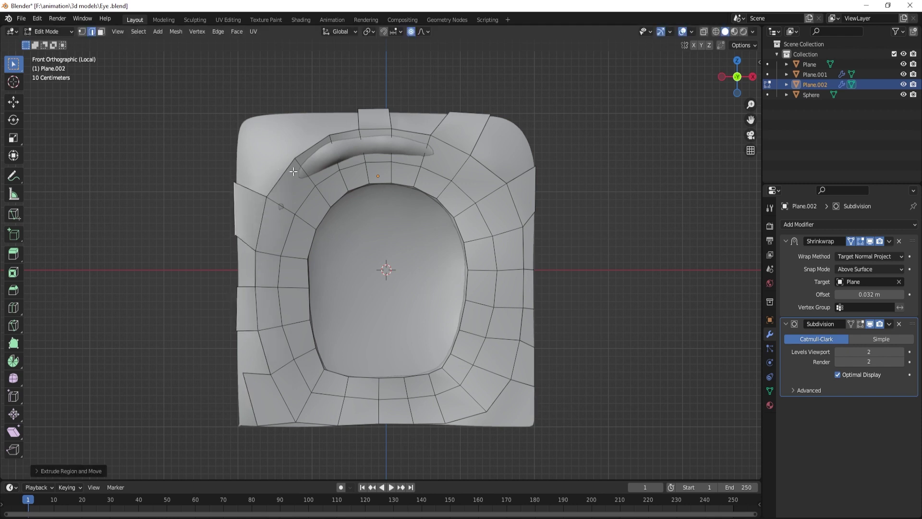
ctrl+right_click(287, 117)
key(f)
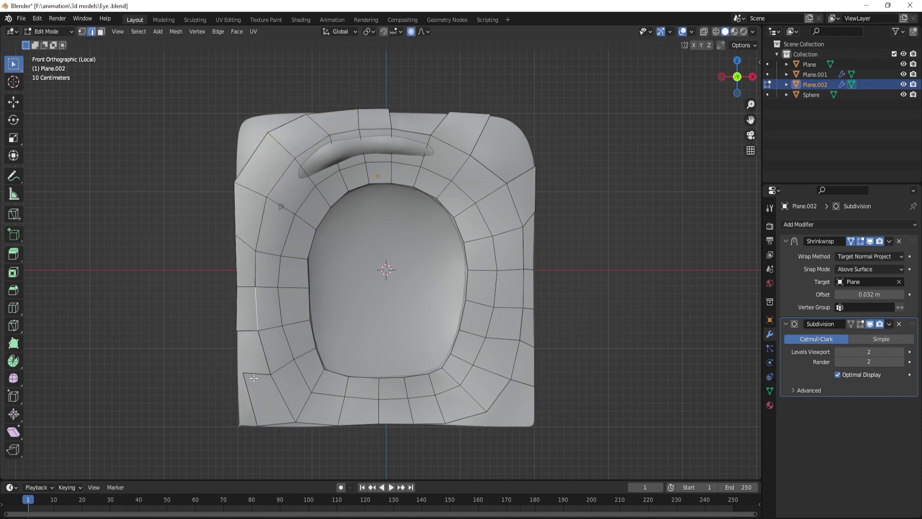
Reposition the bottom-rim vertices and fill the gap in the top rim
key(g)
click(364, 435)
scroll(456, 375, down, 1)
key(g)
click(489, 372)
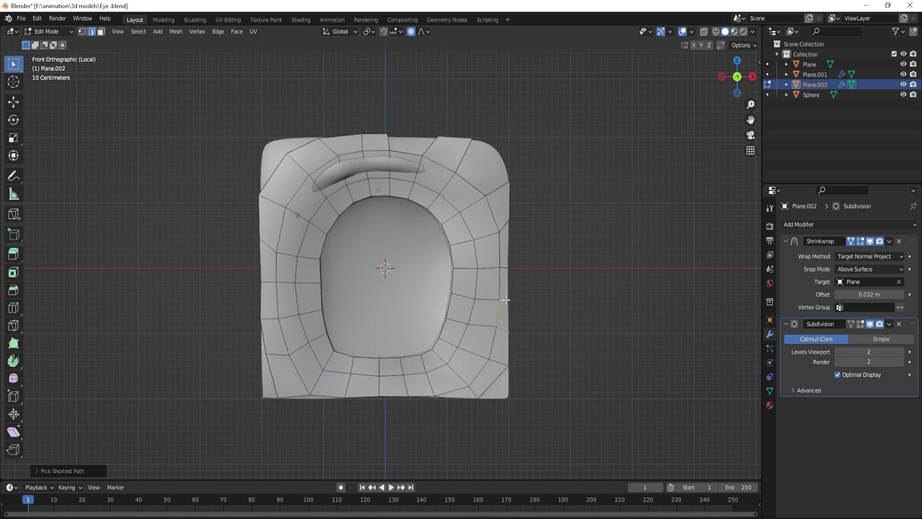
key(f)
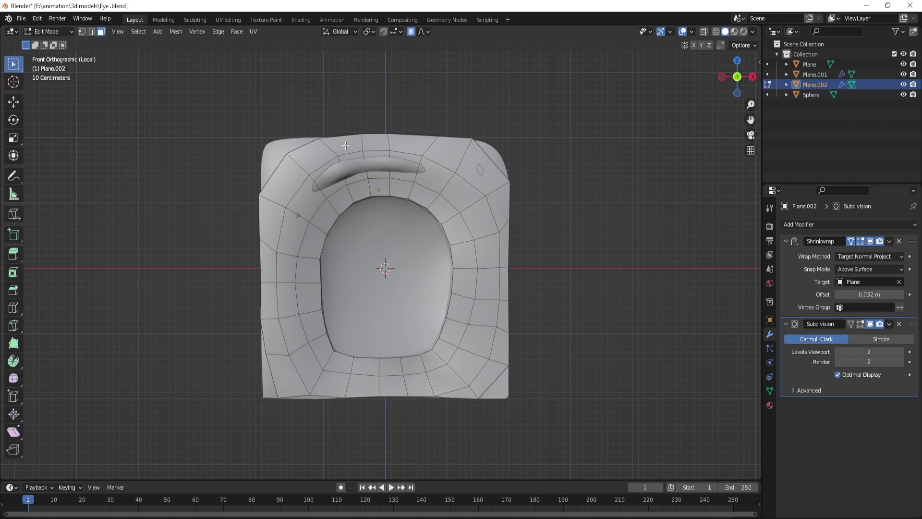
click(346, 145)
Apply the Shrinkwrap modifier, leaving only Subdivision on the mesh
key(Tab)
key(ctrl+a)
key(Tab)
drag(435, 397, 439, 410)
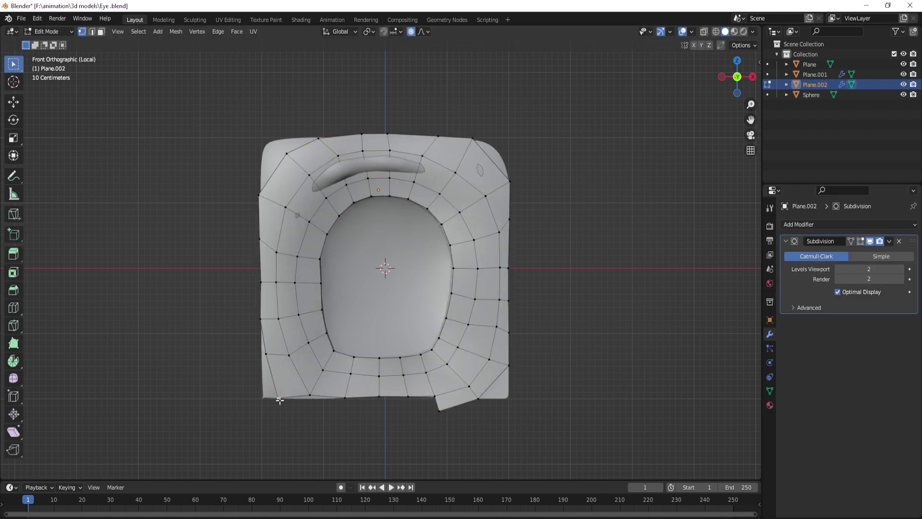
Extrude the two bottom-centre rim edges straight down
key(2)
click(362, 397)
shift+click(394, 397)
key(e)
key(z)
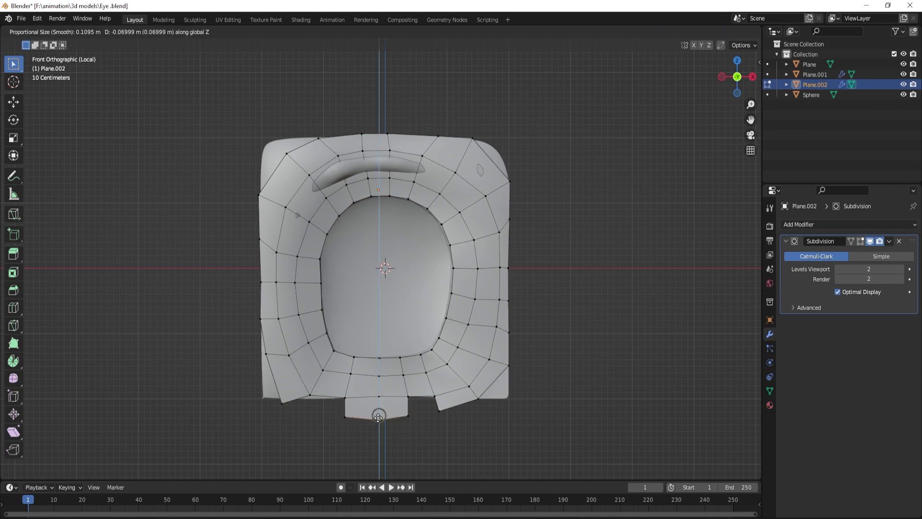
click(378, 417)
Move bottom-rim vertices with proportional falloff and vertex-slide them into place
key(1)
click(291, 400)
key(g)
click(391, 422)
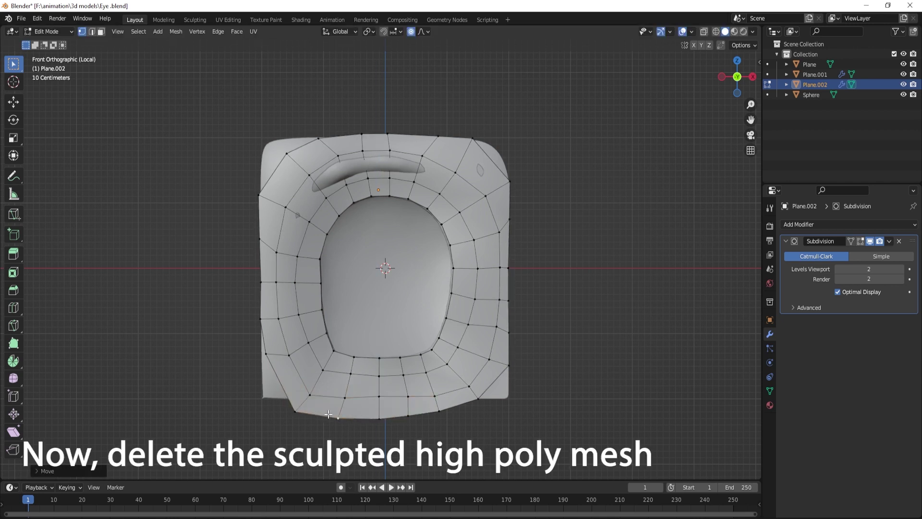
key(g)
click(480, 401)
key(g)
key(g)
click(321, 393)
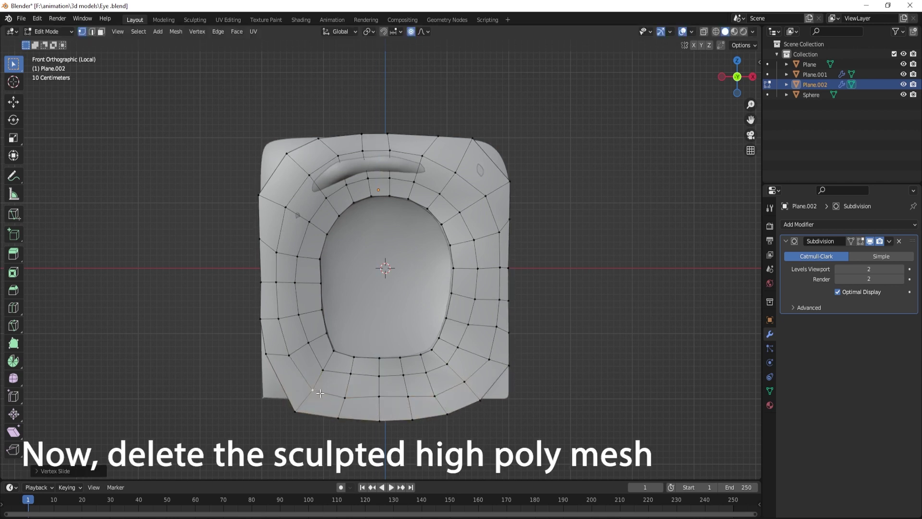
key(g)
key(g)
click(425, 400)
Edge-slide the upper-right rim edge along the surface
key(g)
key(g)
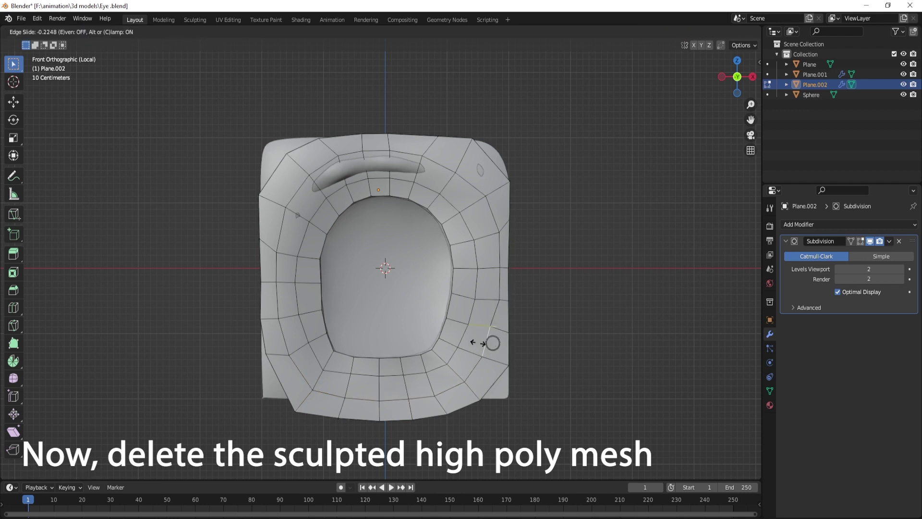
click(495, 282)
click(485, 215)
key(g)
key(g)
click(469, 217)
Extrude the inner rim behind the eyeball and orbit to inspect the socket
scroll(469, 217, down, 3)
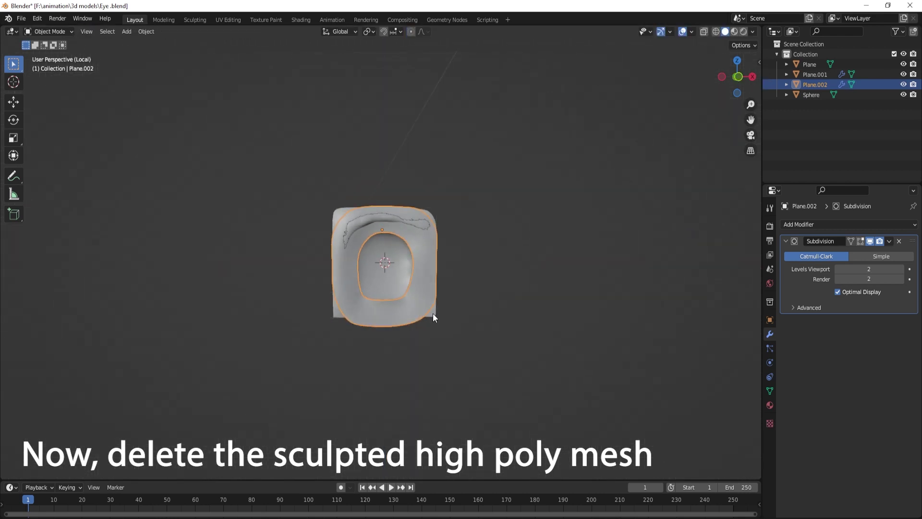
mouse_move(433, 313)
middle_down()
mouse_move(519, 276)
mouse_move(463, 321)
middle_up()
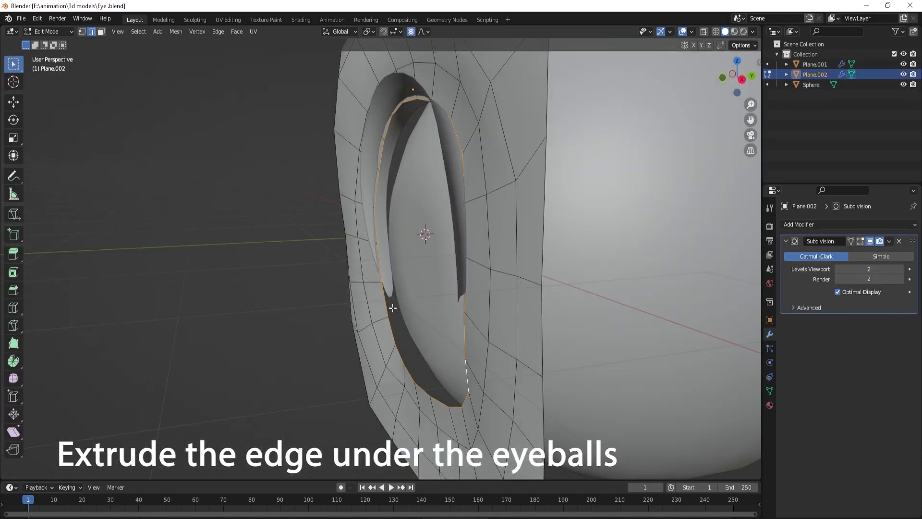
click(430, 296)
middle_drag(431, 295, 513, 311)
scroll(453, 282, down, 4)
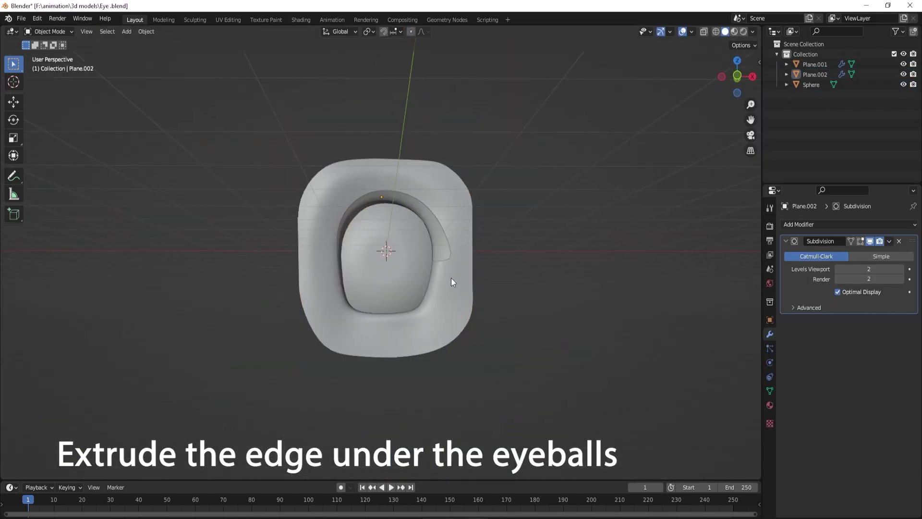
scroll(454, 282, up, 3)
middle_drag(454, 282, 455, 213)
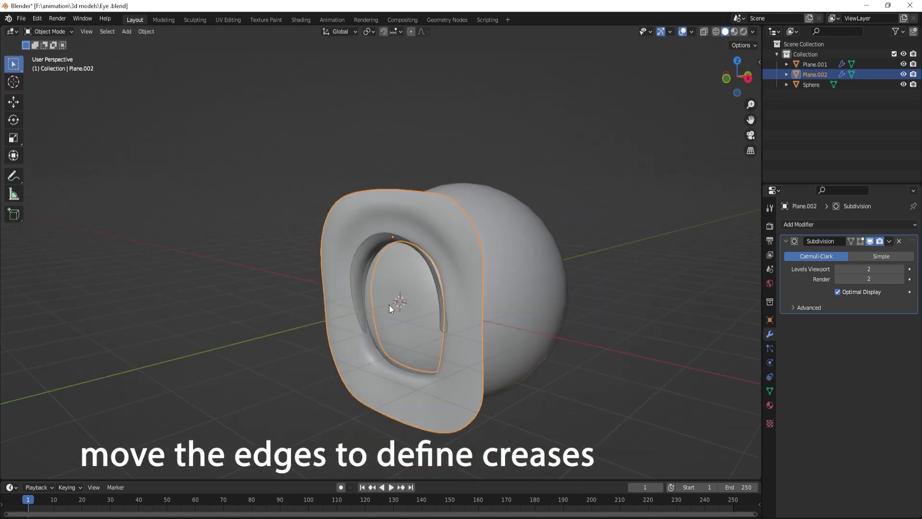
middle_drag(339, 325, 406, 202)
scroll(405, 202, up, 3)
Move a lower-rim edge with proportional editing to form a crease
key(2)
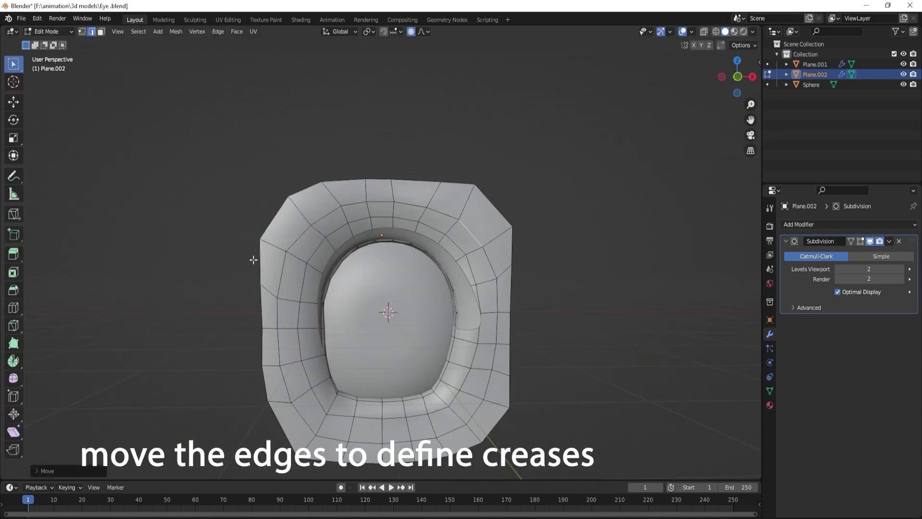
scroll(336, 337, up, 5)
click(335, 338)
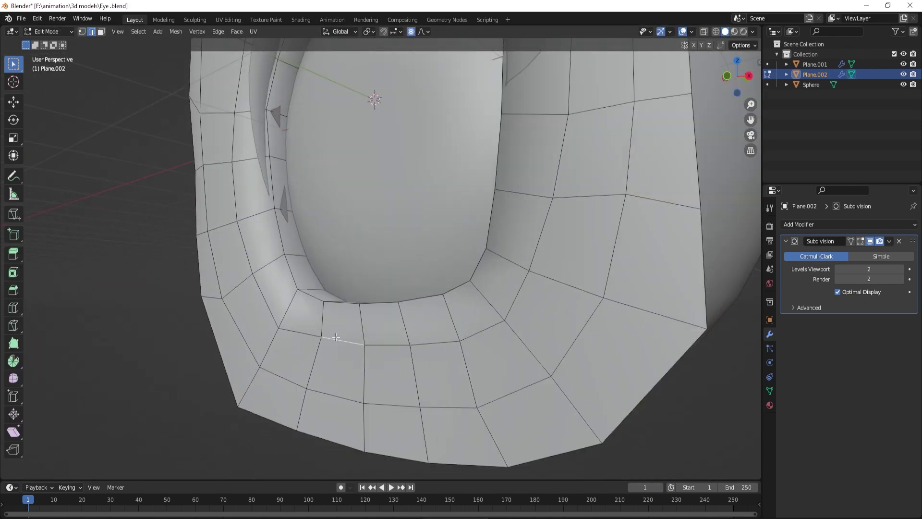
key(g)
mouse_move(318, 340)
middle_down()
mouse_move(307, 336)
mouse_move(379, 345)
mouse_move(434, 295)
middle_up()
click(399, 348)
Move a run of edges along the eye rim to form a second crease
scroll(396, 246, down, 4)
scroll(337, 216, up, 6)
scroll(390, 349, down, 2)
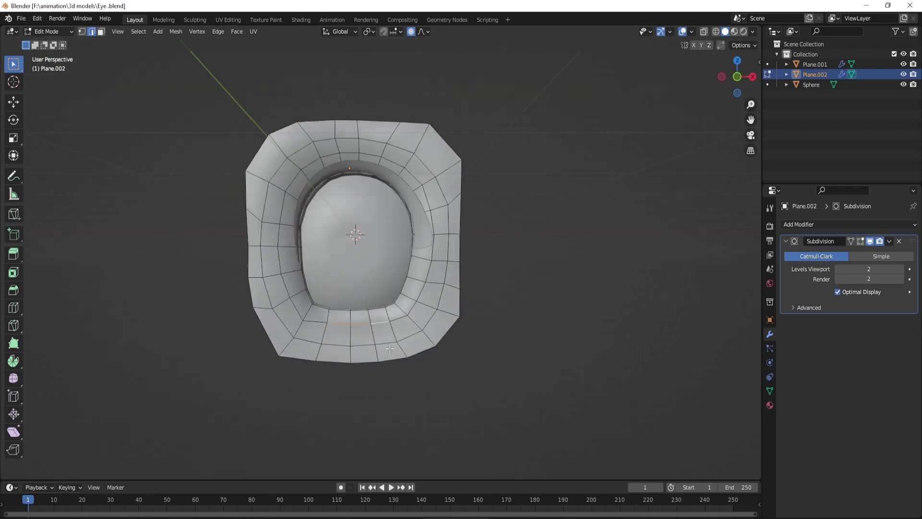
middle_drag(389, 349, 255, 320)
scroll(255, 320, up, 3)
ctrl+click(254, 320)
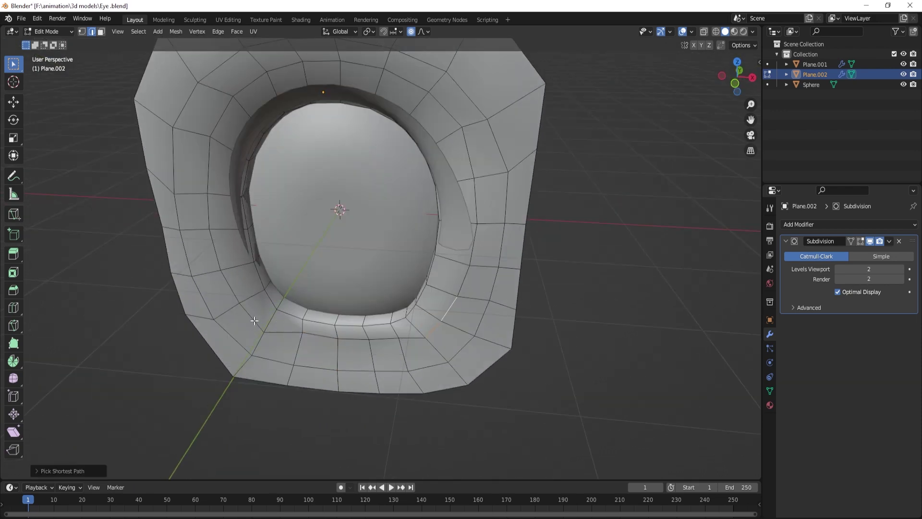
key(g)
click(432, 274)
Return to object mode and orbit to a front view of the smoothed eye
key(Tab)
scroll(432, 274, down, 3)
key(Tab)
scroll(421, 279, up, 2)
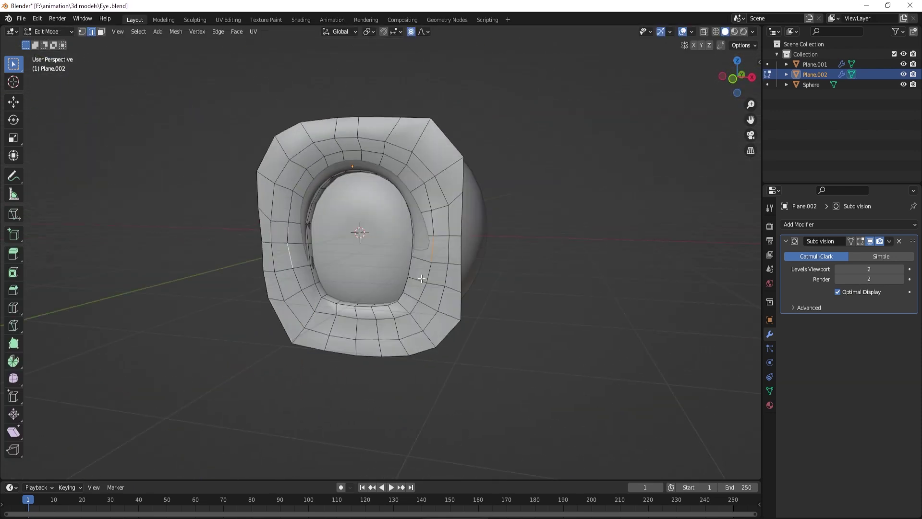
key(Tab)
scroll(408, 265, down, 2)
mouse_move(421, 279)
middle_down()
mouse_move(409, 265)
mouse_move(389, 274)
middle_up()
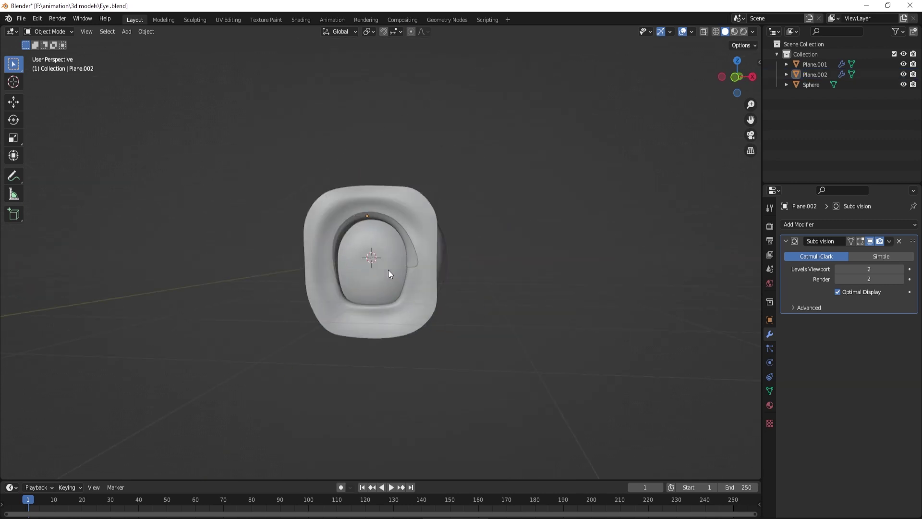
scroll(487, 235, up, 4)
key(grave)
Give the eyelash a new material with a black Base Color
click(402, 250)
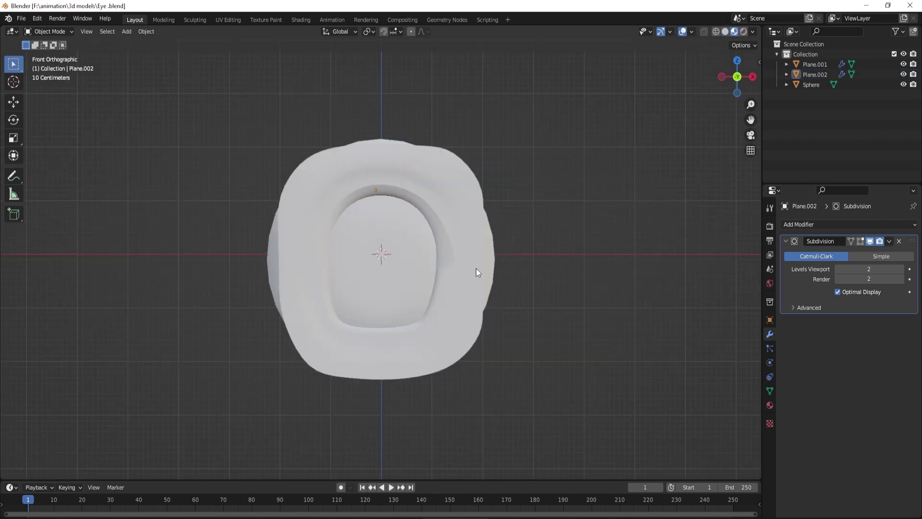
key(Tab)
key(Tab)
click(770, 405)
click(846, 267)
click(874, 376)
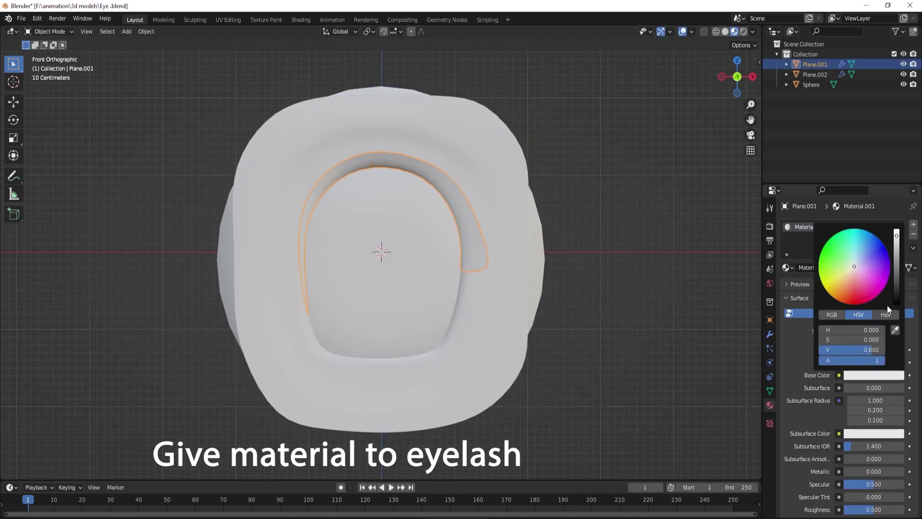
scroll(860, 408, down, 5)
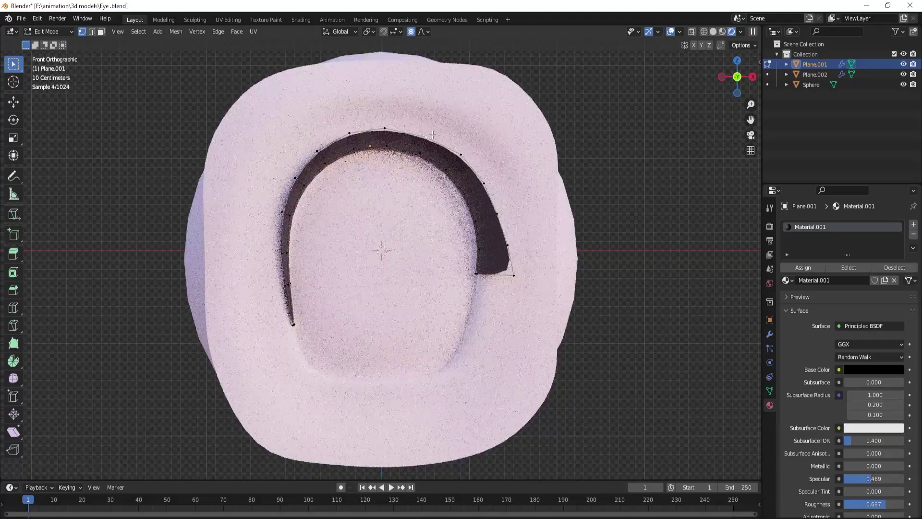
key(Tab)
Add a new material slot to the eyeball sphere for its pupil faces
scroll(566, 216, down, 3)
scroll(558, 230, up, 1)
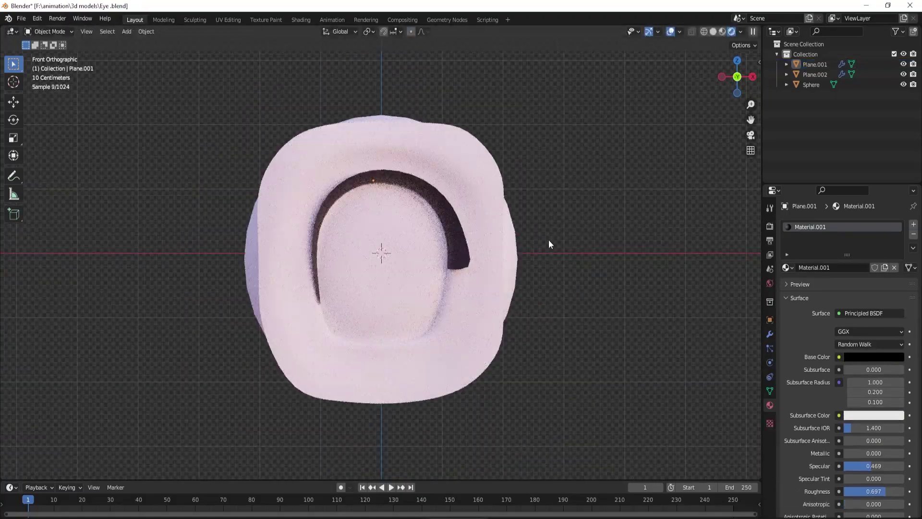
click(379, 267)
key(z)
click(491, 281)
scroll(491, 280, up, 5)
key(Tab)
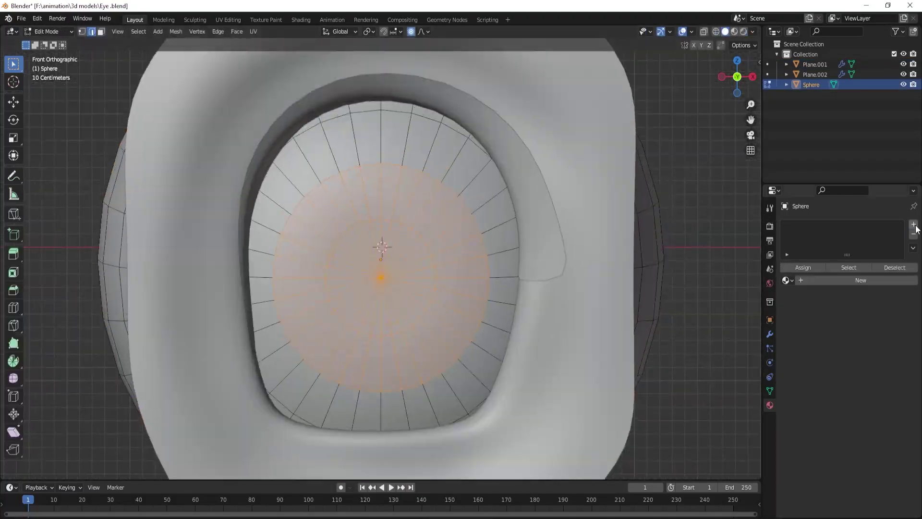
click(852, 280)
key(Tab)
scroll(447, 302, down, 3)
key(z)
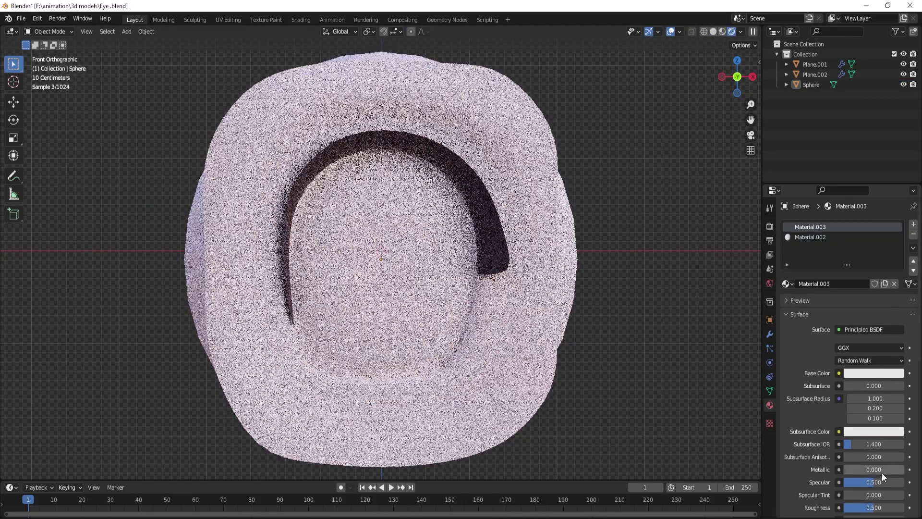
Set the skin mesh's Base Color to pink and view the Shading workspace
click(815, 74)
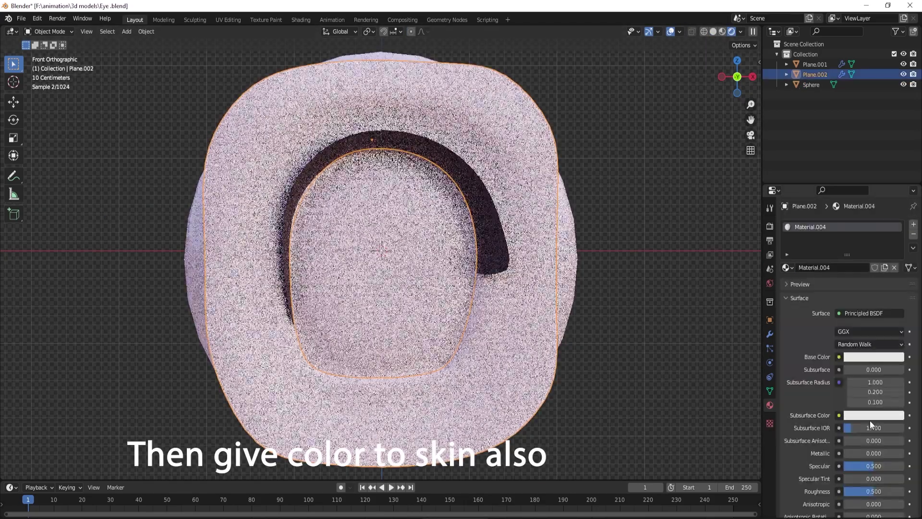
click(874, 357)
click(854, 259)
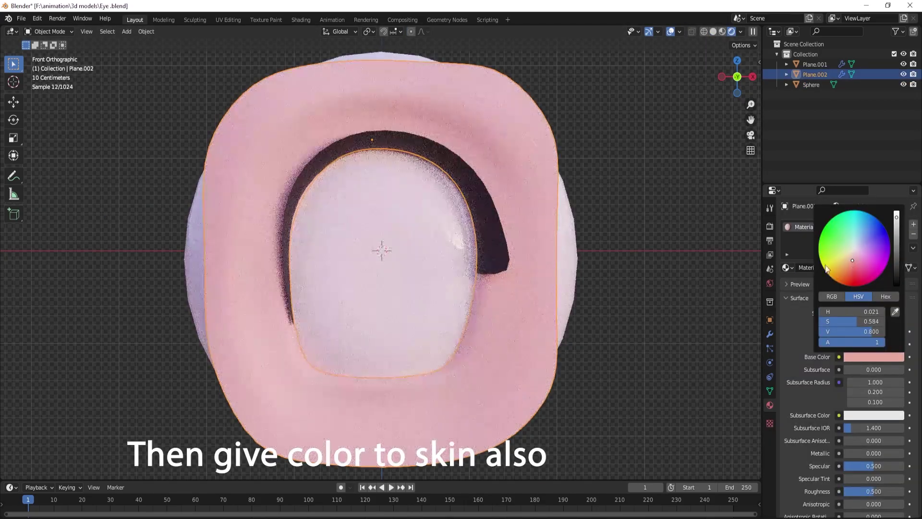
click(301, 19)
Edit the eyeball sphere in the UV Editing workspace from a front view
scroll(457, 177, up, 2)
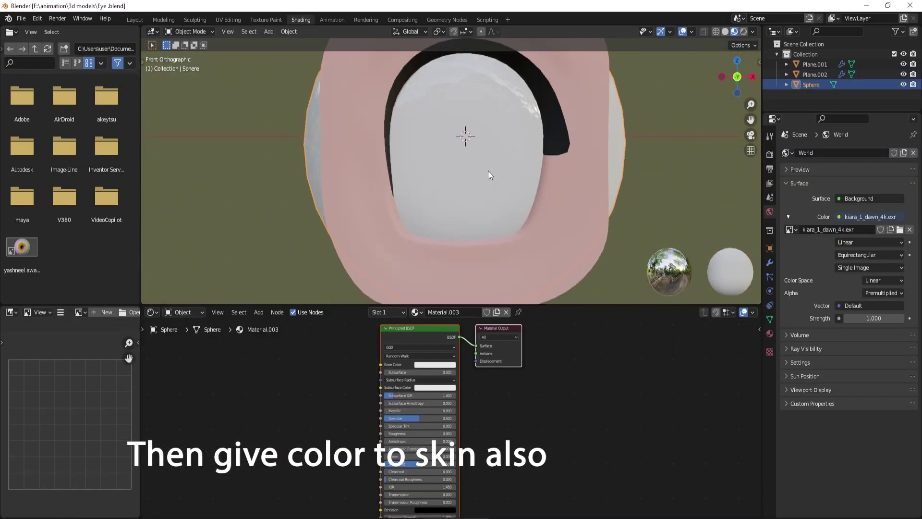
click(488, 171)
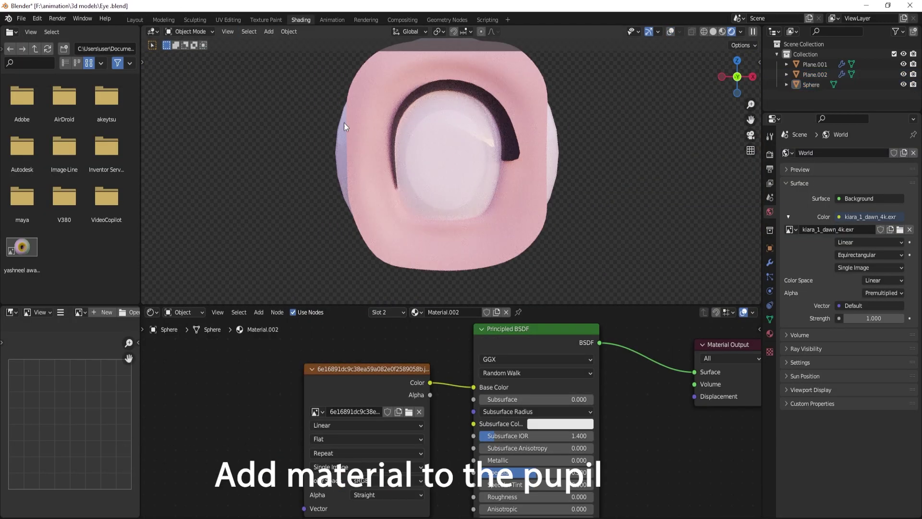
click(229, 20)
click(579, 311)
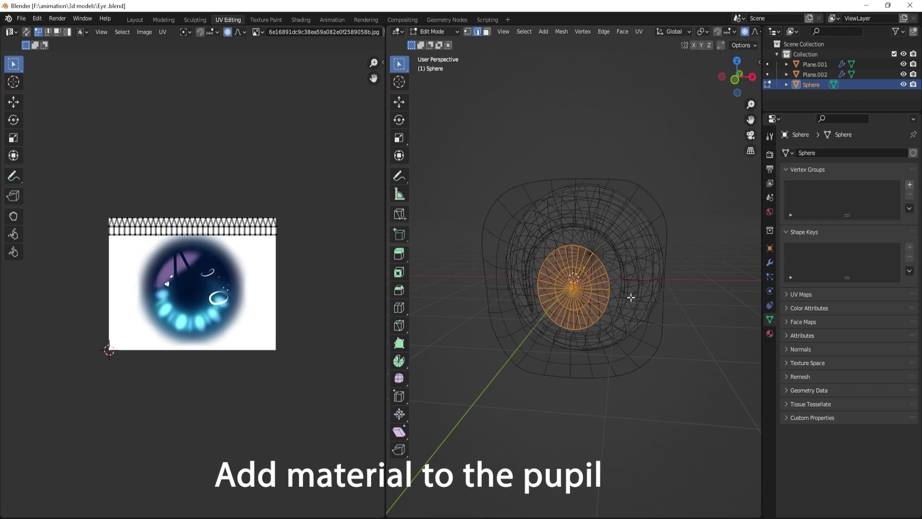
key(Tab)
key(KP_1)
scroll(596, 288, up, 5)
key(Tab)
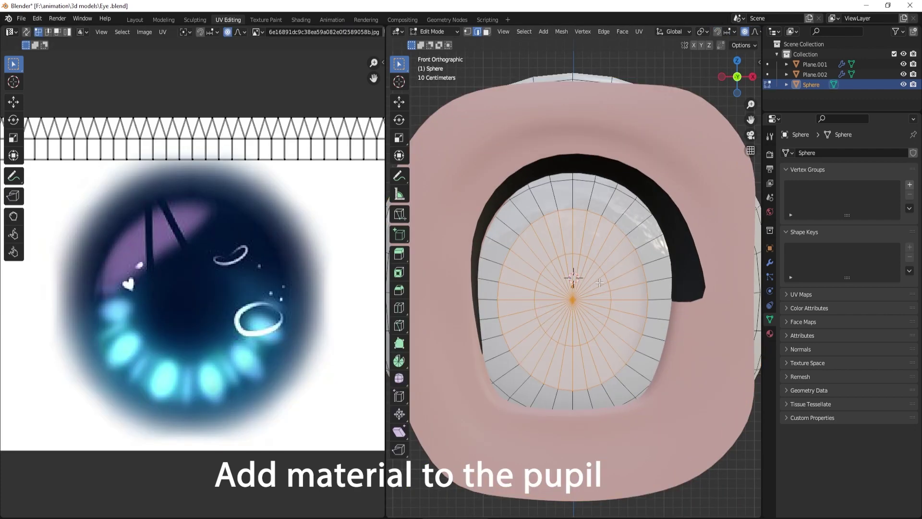
Unwrap the pupil faces, then scale and move the UV island onto the iris centre
click(267, 282)
scroll(267, 289, down, 3)
key(s)
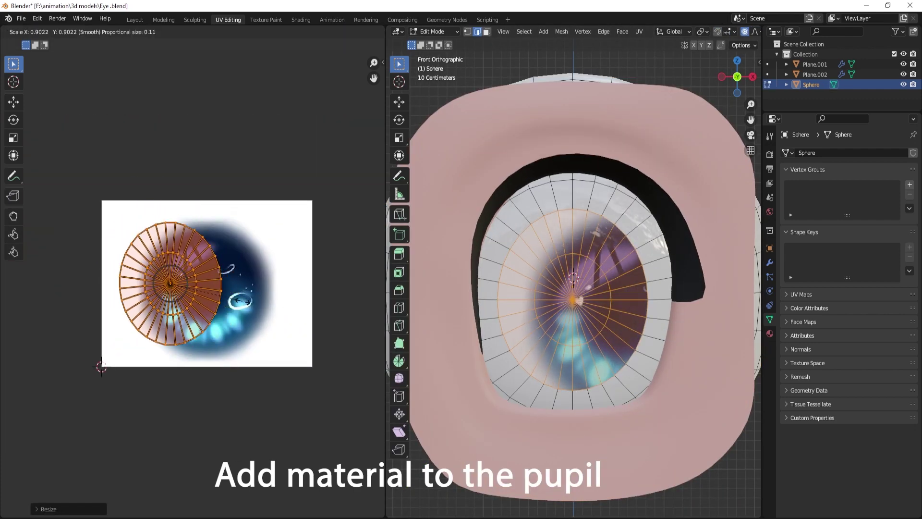
click(248, 303)
key(g)
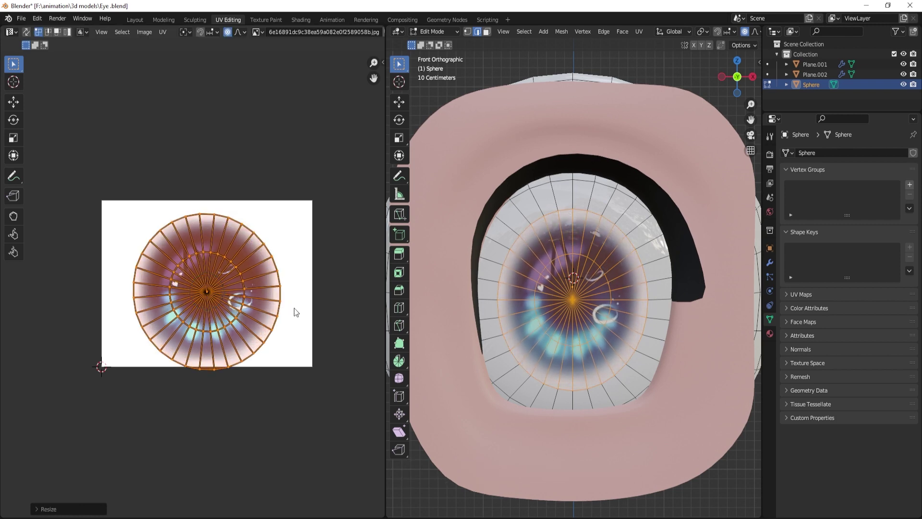
Return to object mode and check the blue iris texture on the eyeball material
key(Tab)
click(770, 333)
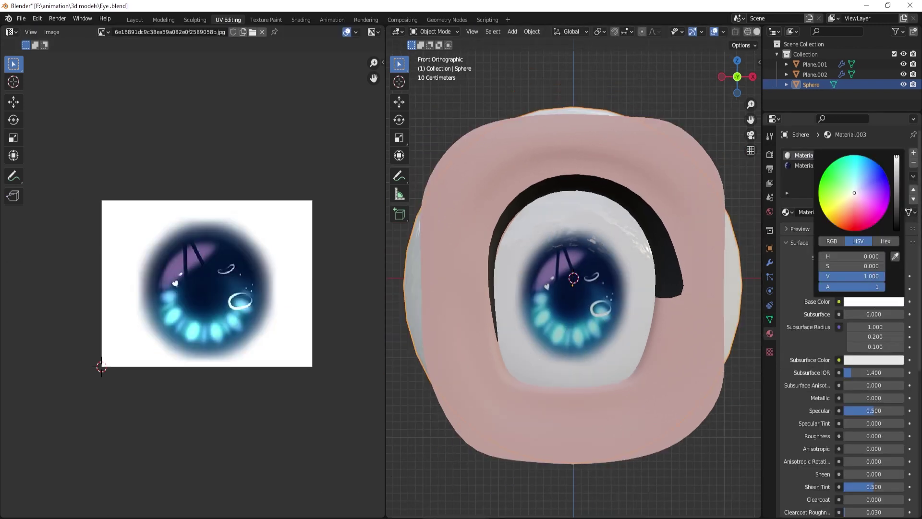
scroll(666, 404, down, 3)
click(666, 404)
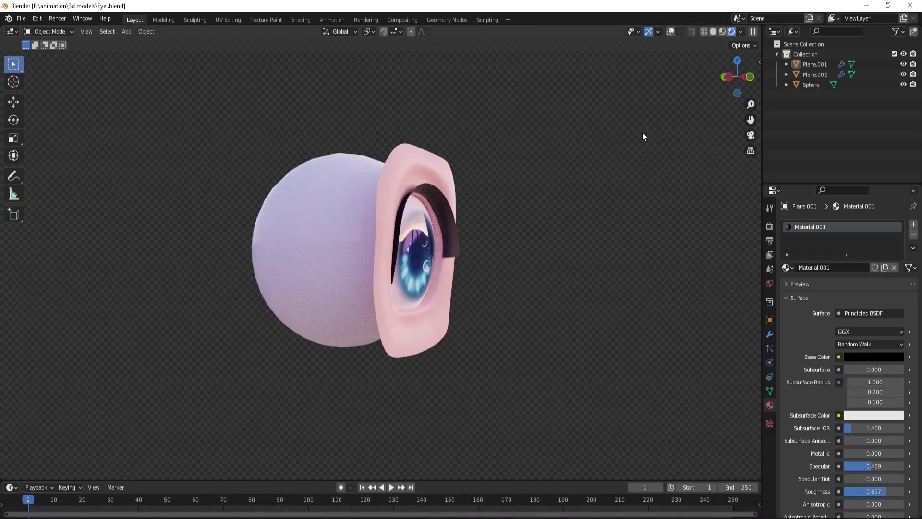